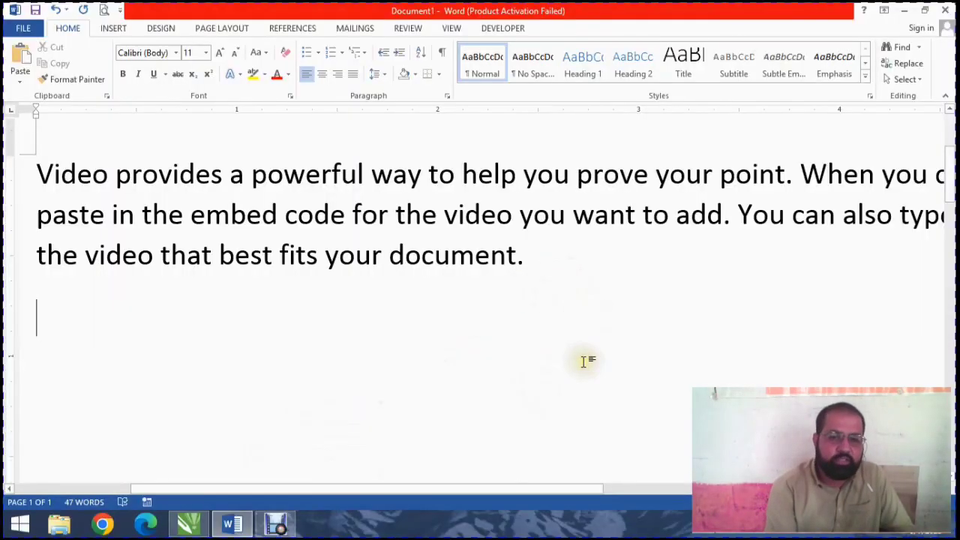
left_click_drag(580, 300, 17, 171)
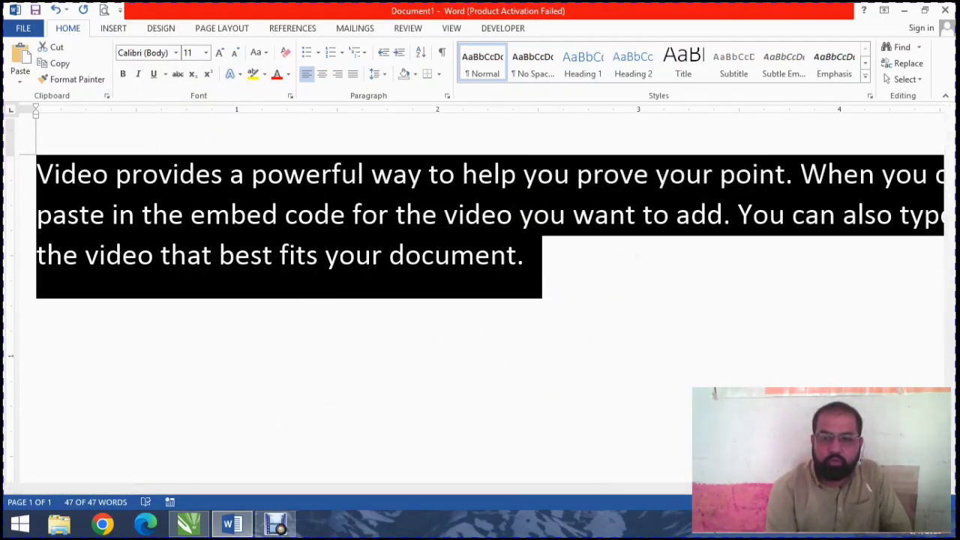
scroll(480, 217, "down", 1, "ctrl")
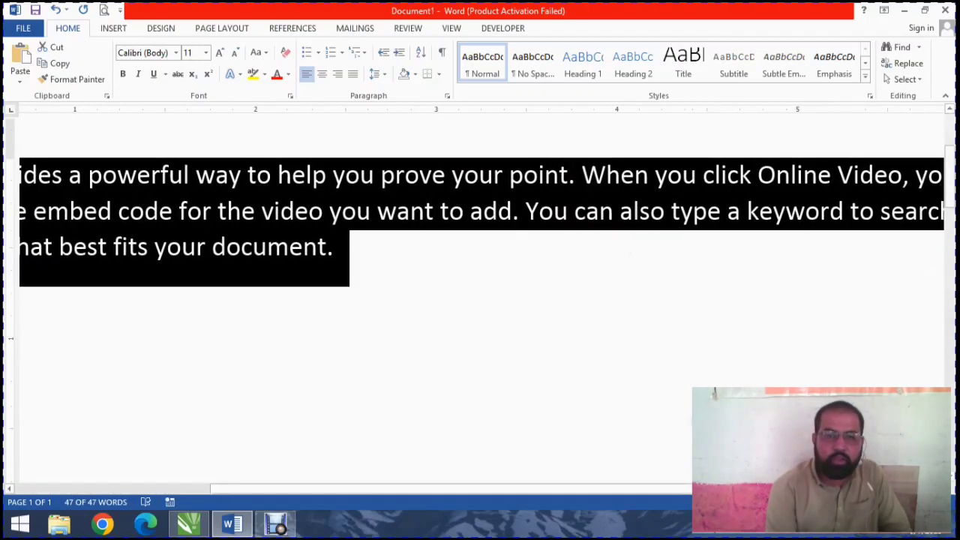
scroll(480, 300, "down", 8, "ctrl")
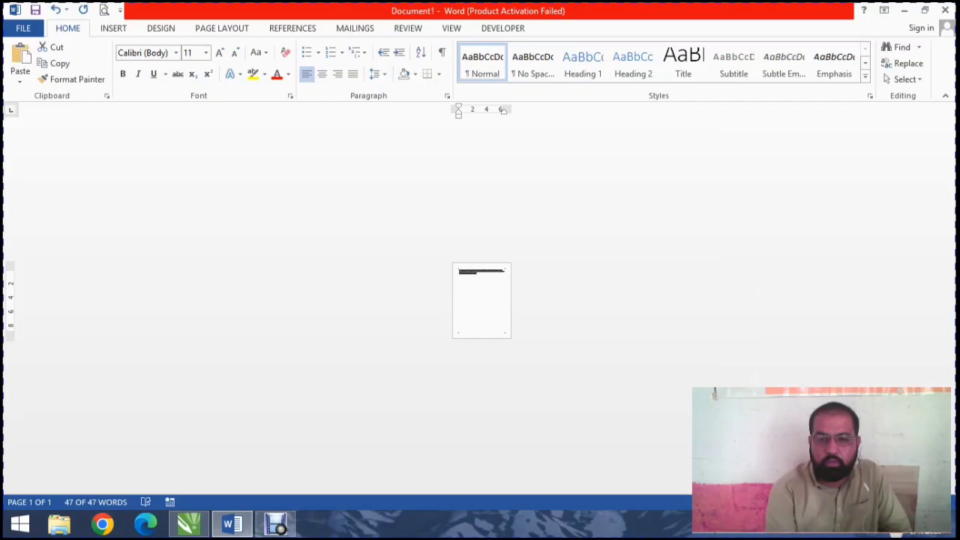
scroll(480, 300, "up", 12)
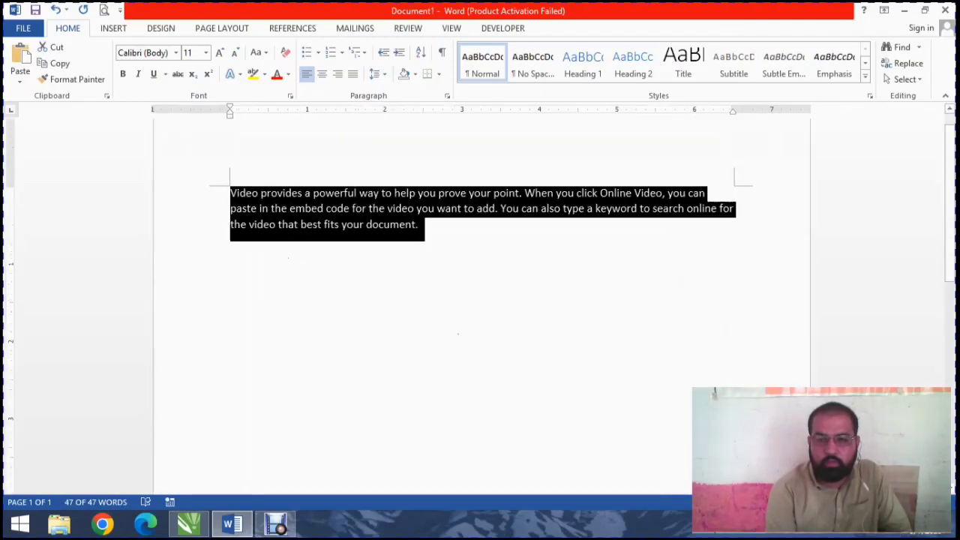
scroll(480, 300, "down", 5, "ctrl")
scroll(479, 300, "up", 3, "ctrl")
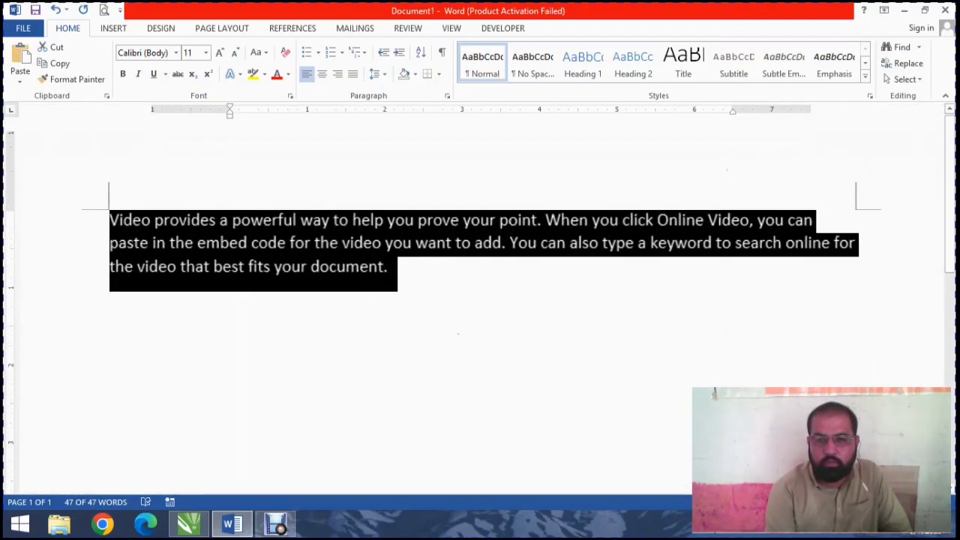
scroll(625, 357, "down", 2)
left_click(467, 279)
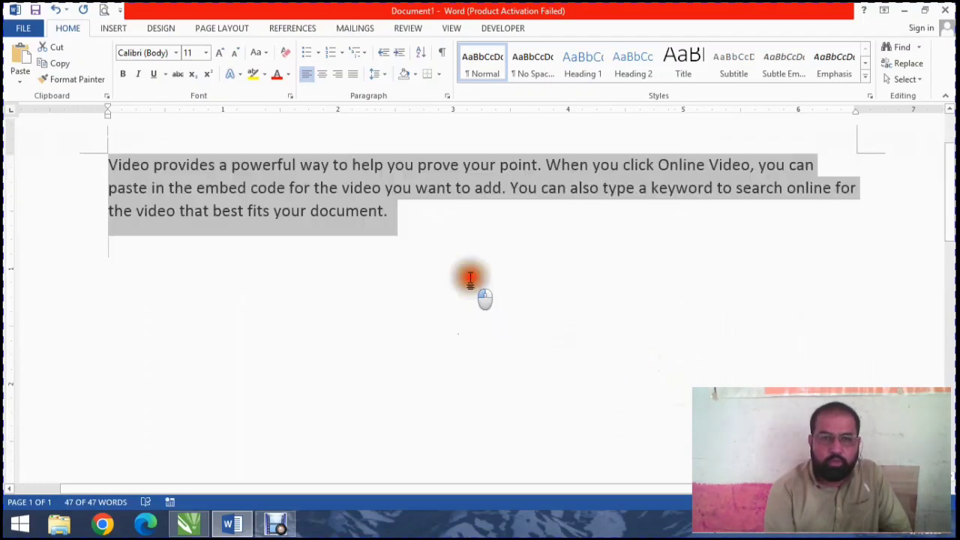
Make the words 'Video provides a powerful' bold, italic and underlined
left_click(270, 164)
left_click_drag(227, 164, 140, 165)
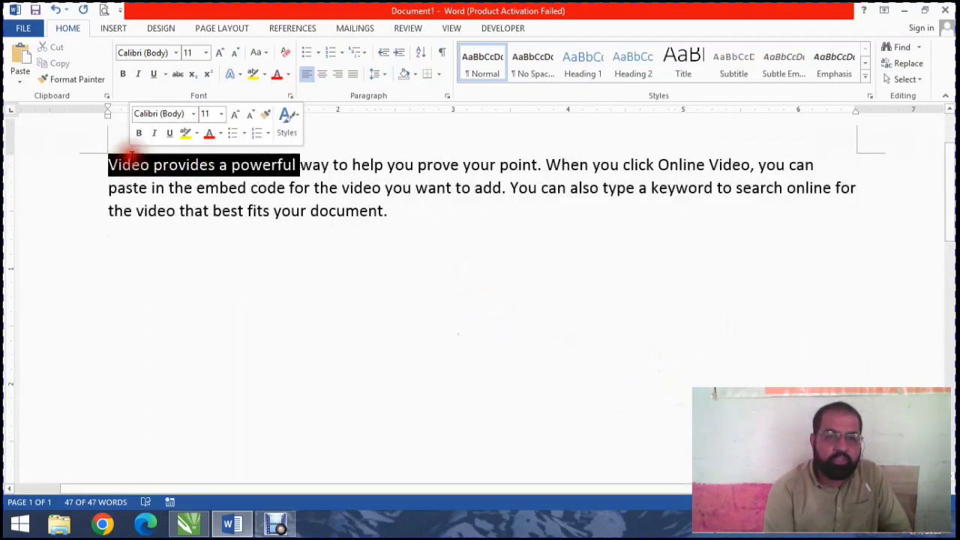
left_click(128, 73)
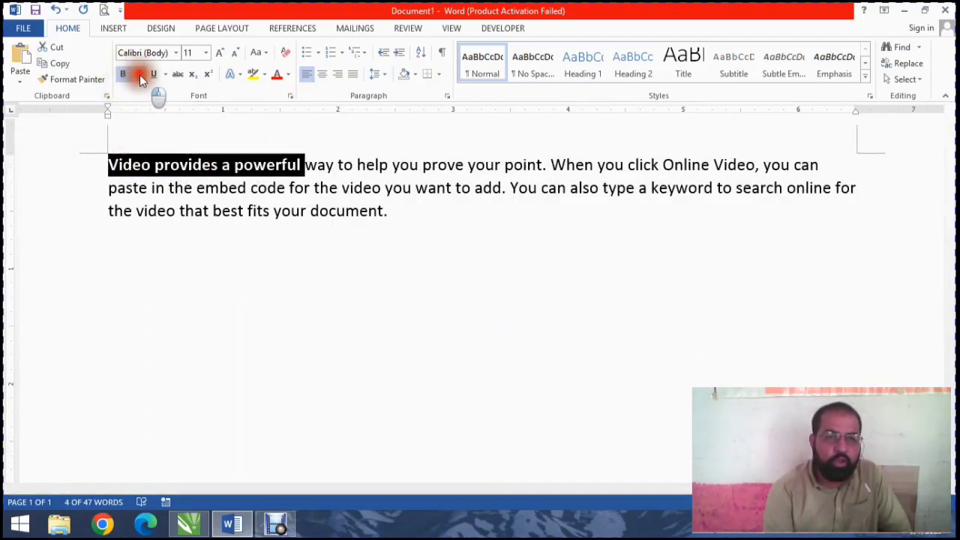
left_click(140, 75)
left_click(155, 74)
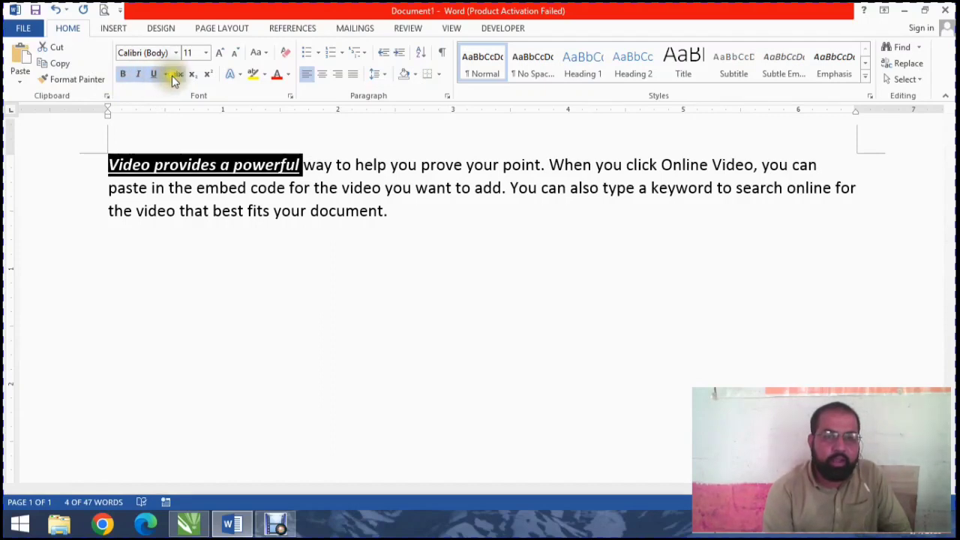
Try double and dotted underlines, then settle on a solid red underline for those words
left_click(165, 75)
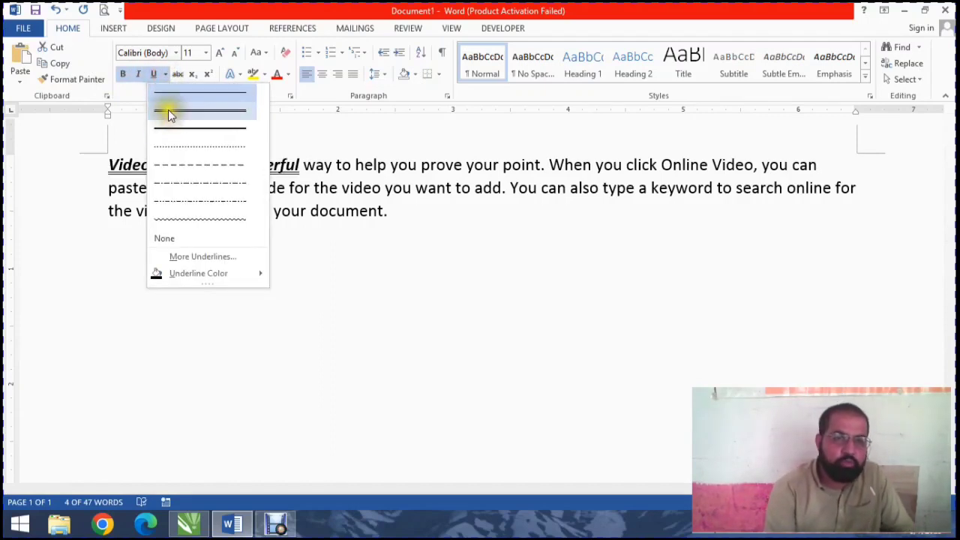
left_click(170, 113)
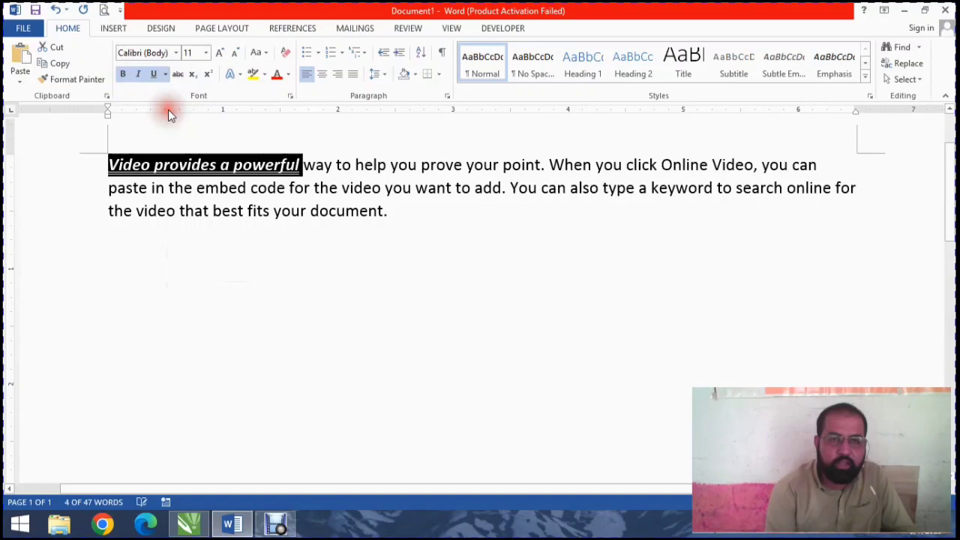
left_click(165, 74)
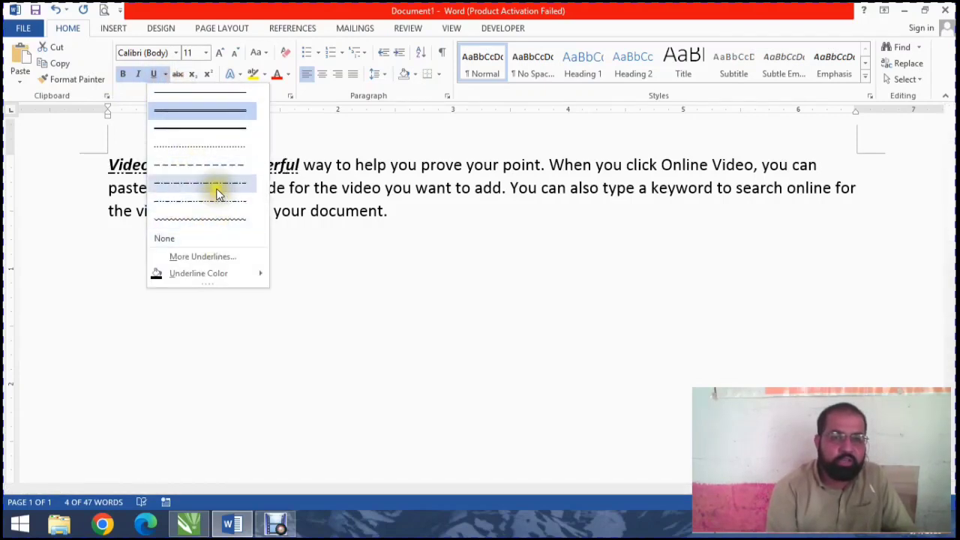
left_click(211, 151)
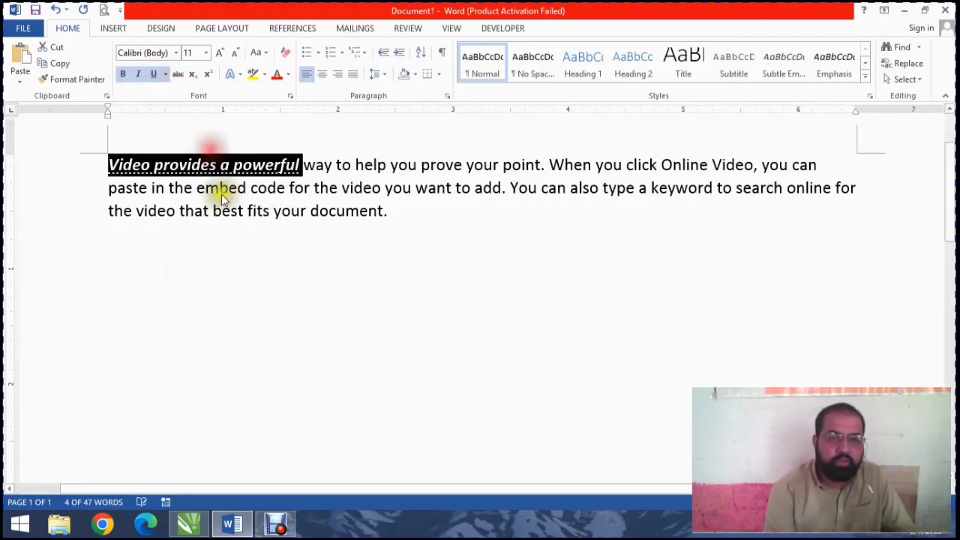
left_click(166, 75)
mouse_move(204, 275)
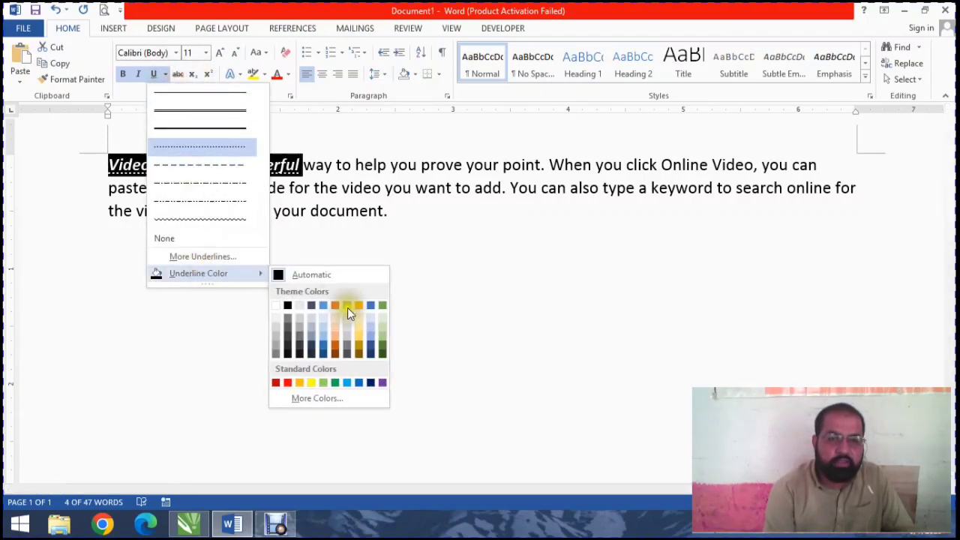
left_click(282, 384)
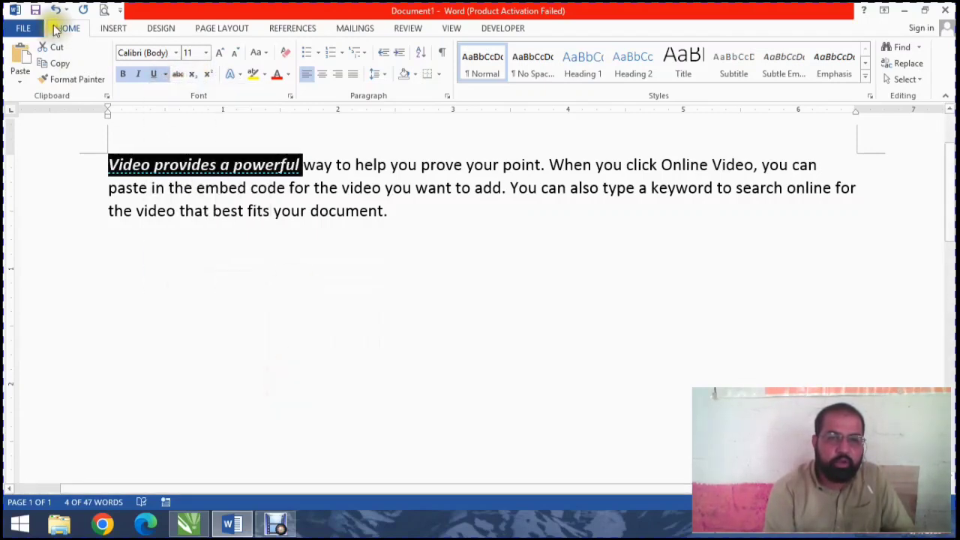
left_click(168, 76)
left_click(184, 121)
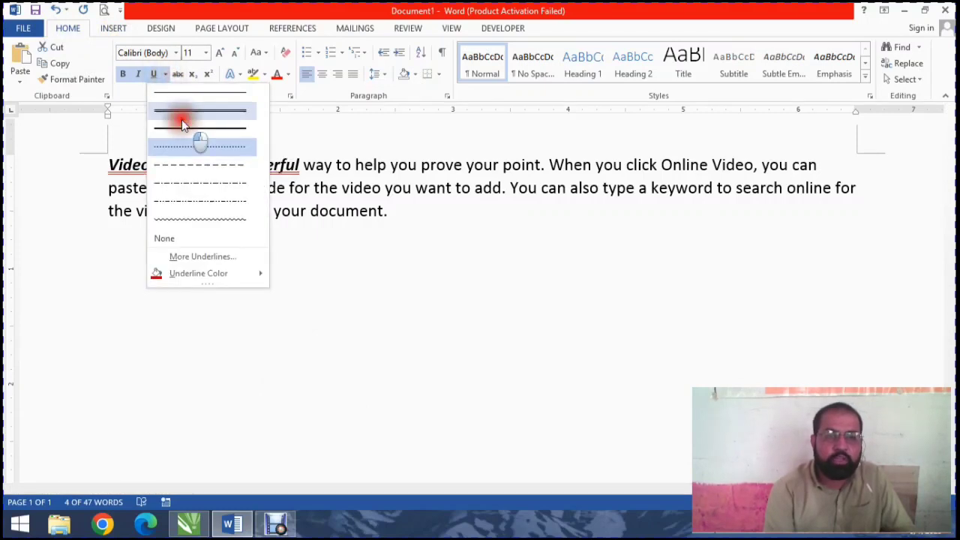
left_click(286, 262)
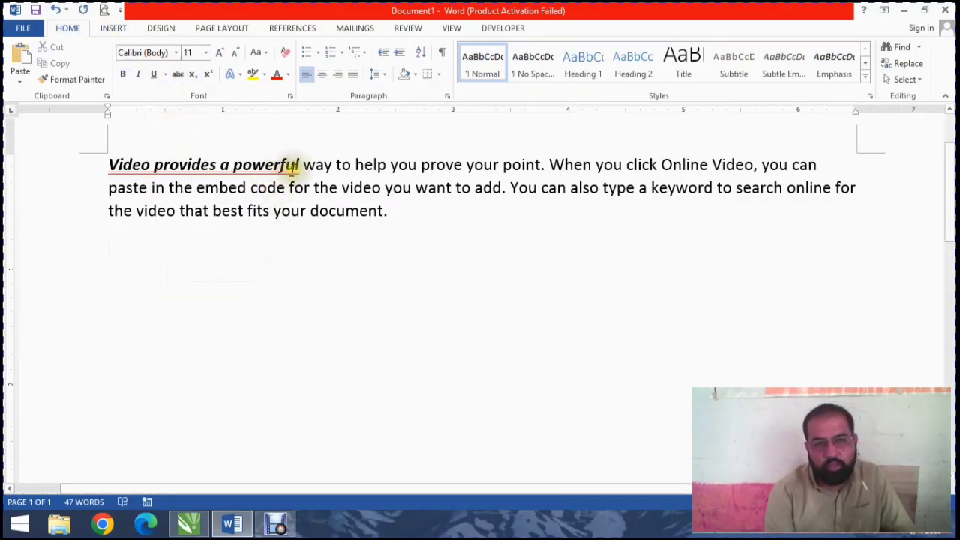
left_click_drag(302, 165, 110, 167)
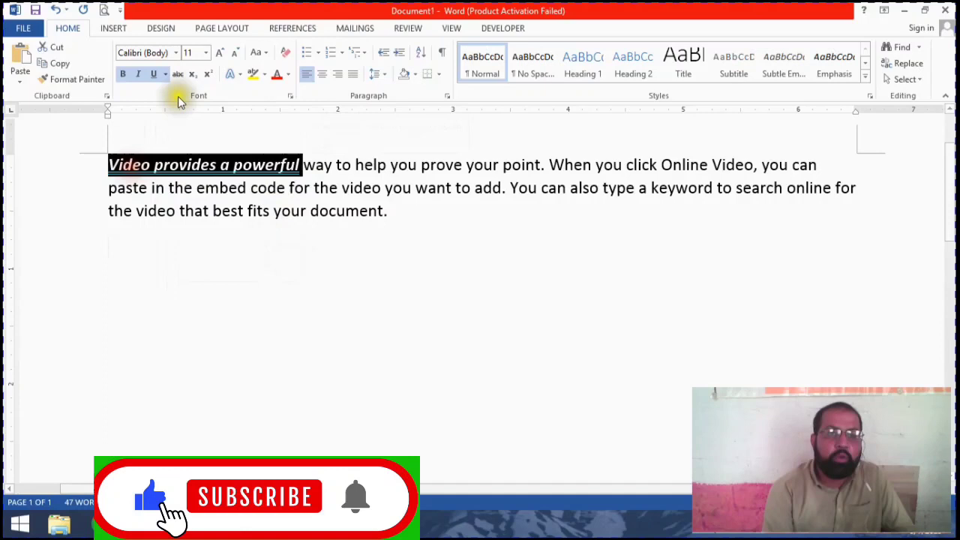
Apply strikethrough to the last line, 'the video that best fits your document.'
left_click(214, 198)
left_click_drag(450, 225, 17, 214)
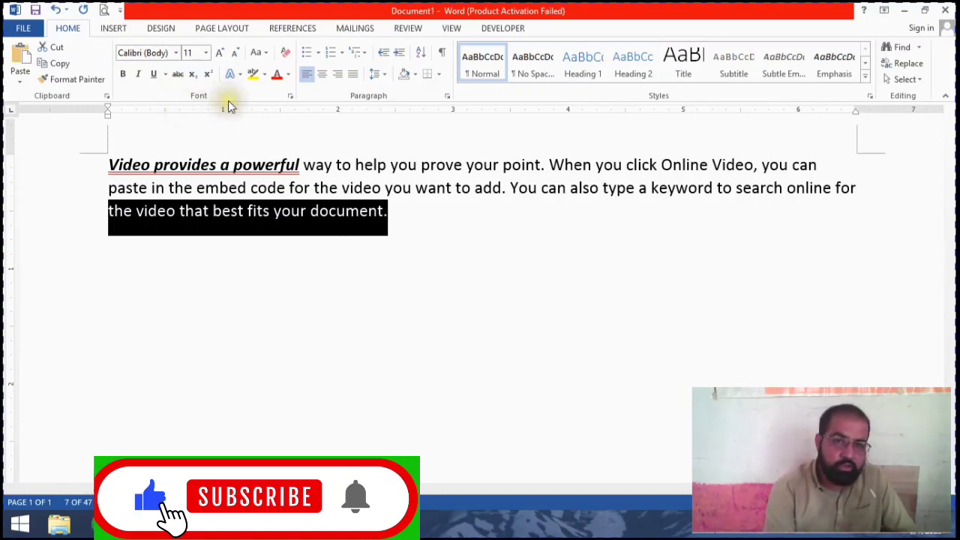
left_click(178, 75)
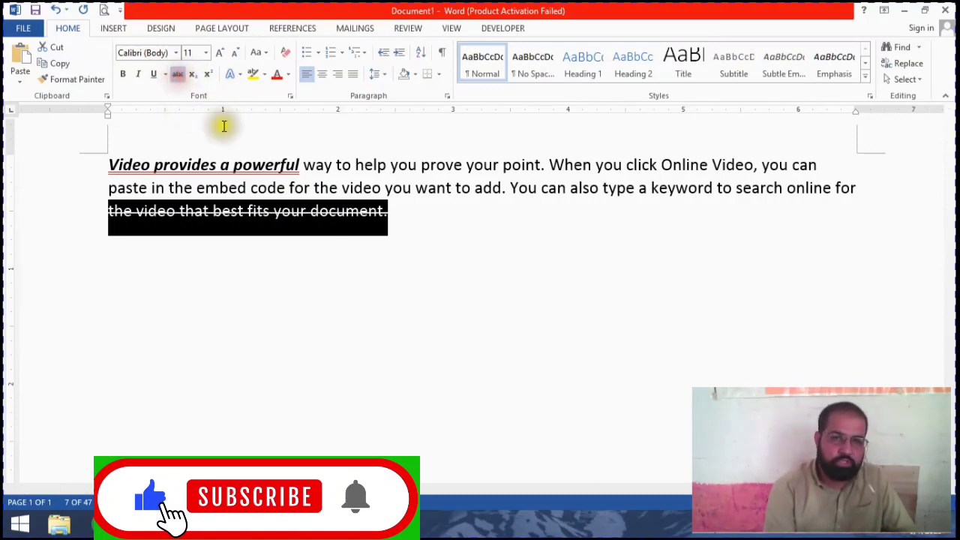
left_click(422, 215)
left_click_drag(422, 215, 87, 216)
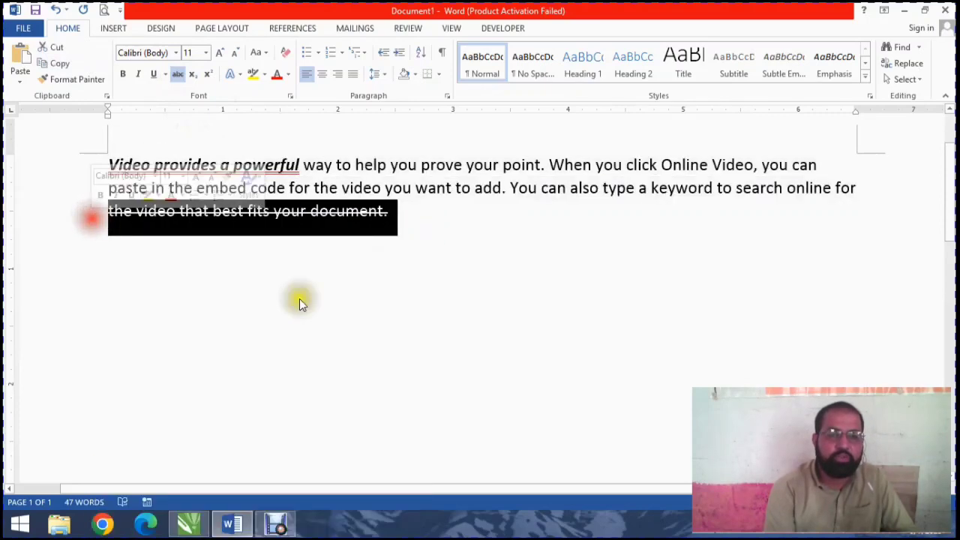
left_click(396, 321)
left_click_drag(423, 221, 45, 167)
left_click(449, 264)
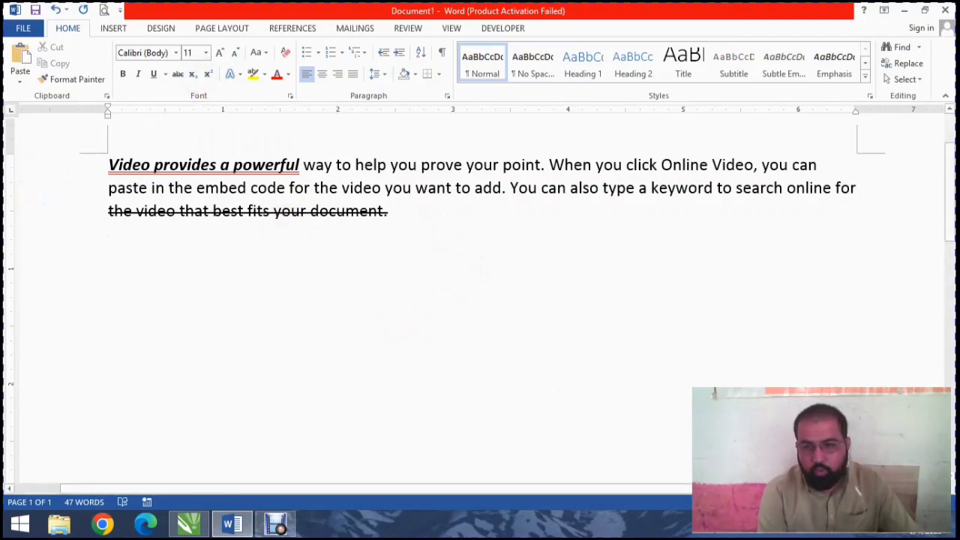
Type H2O below the paragraph and X2 on the next line
scroll(155, 298, "up", 2)
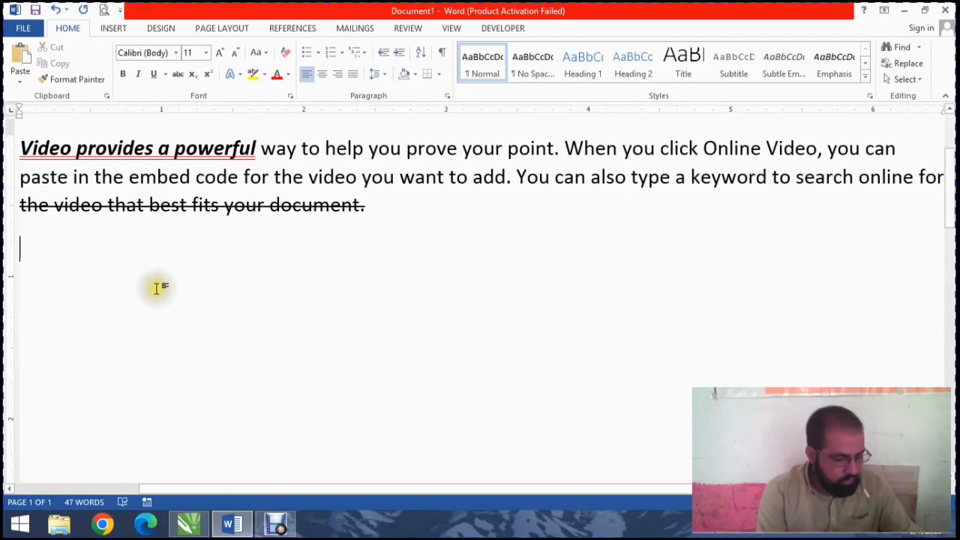
type("H2o")
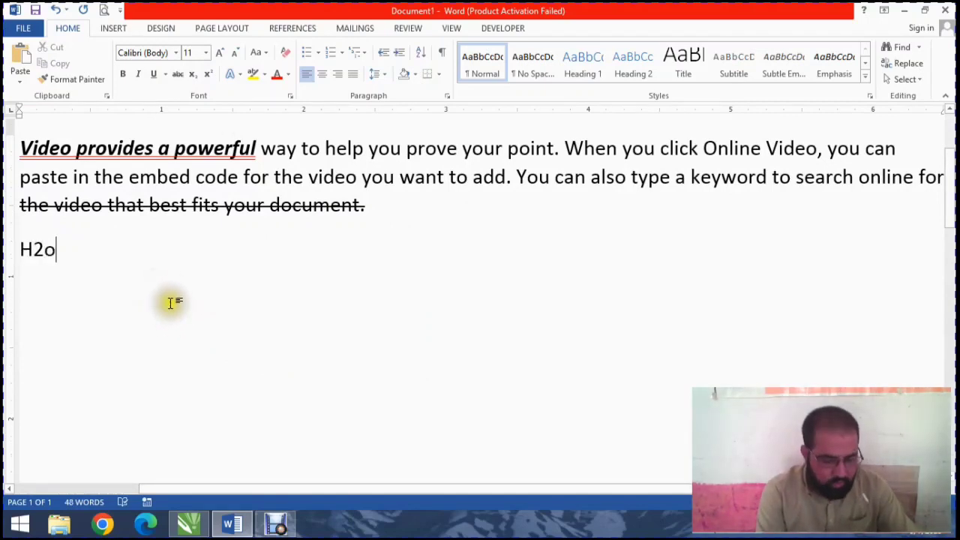
key("BackSpace")
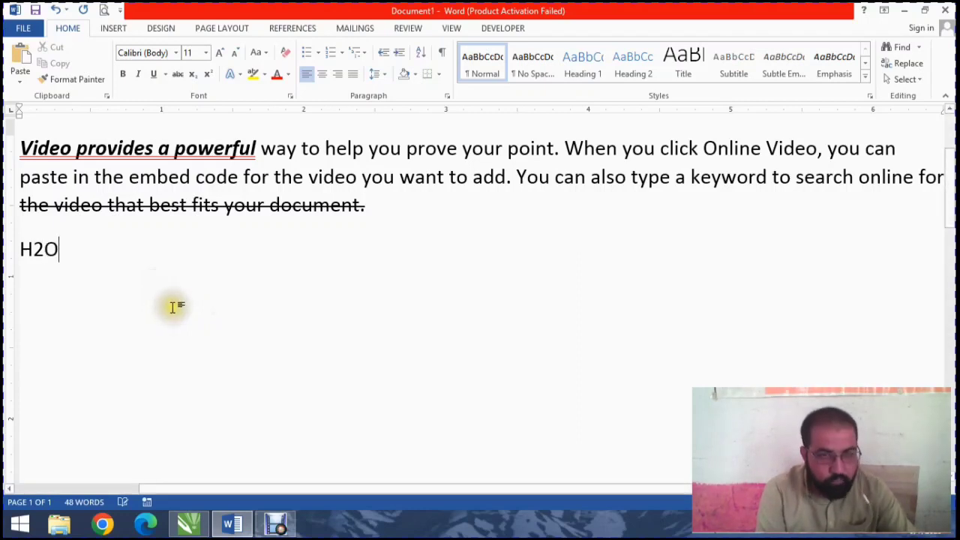
type("O")
key("Return")
type("X2")
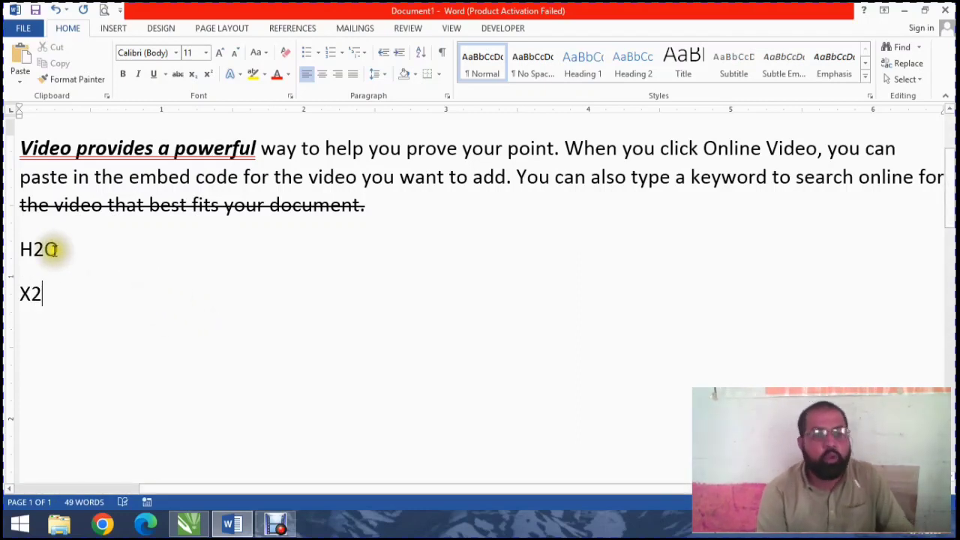
Make the 2 in H2O subscript and the 2 in X2 superscript
left_click_drag(45, 249, 34, 251)
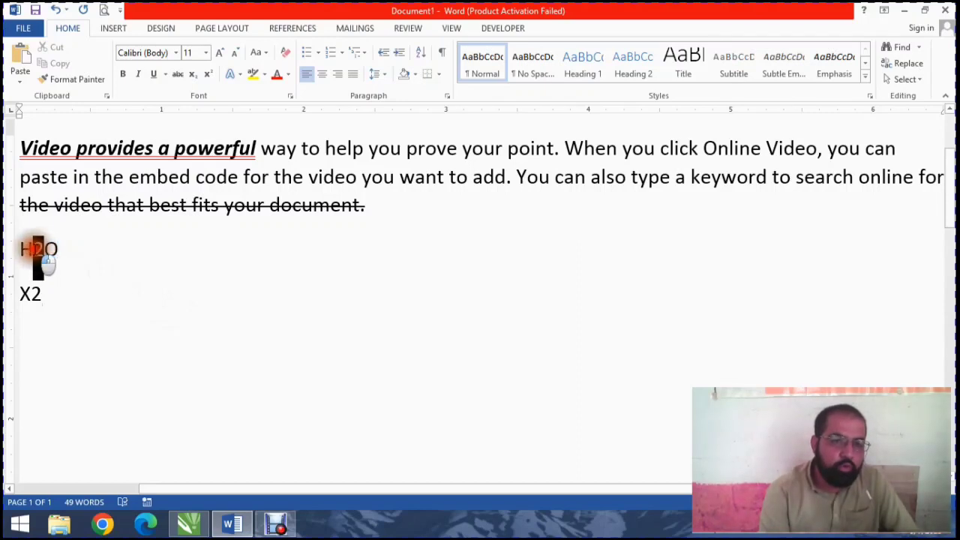
left_click(196, 80)
left_click(79, 247)
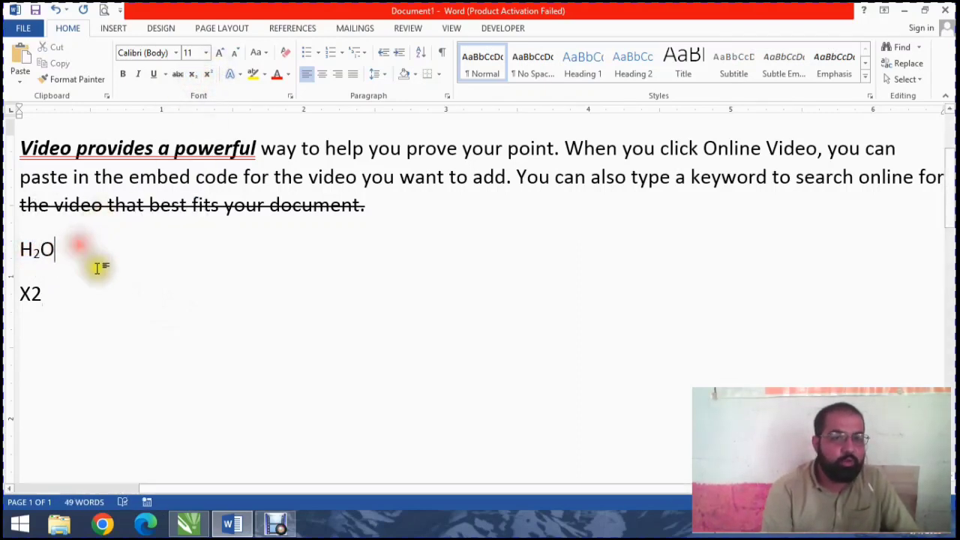
left_click(7, 237)
left_click_drag(52, 294, 30, 294)
left_click(206, 74)
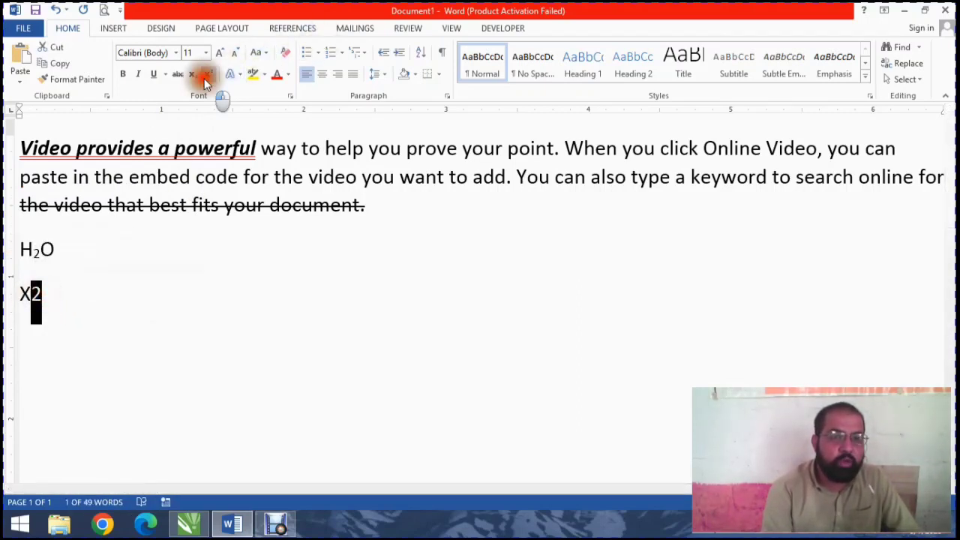
left_click(74, 273)
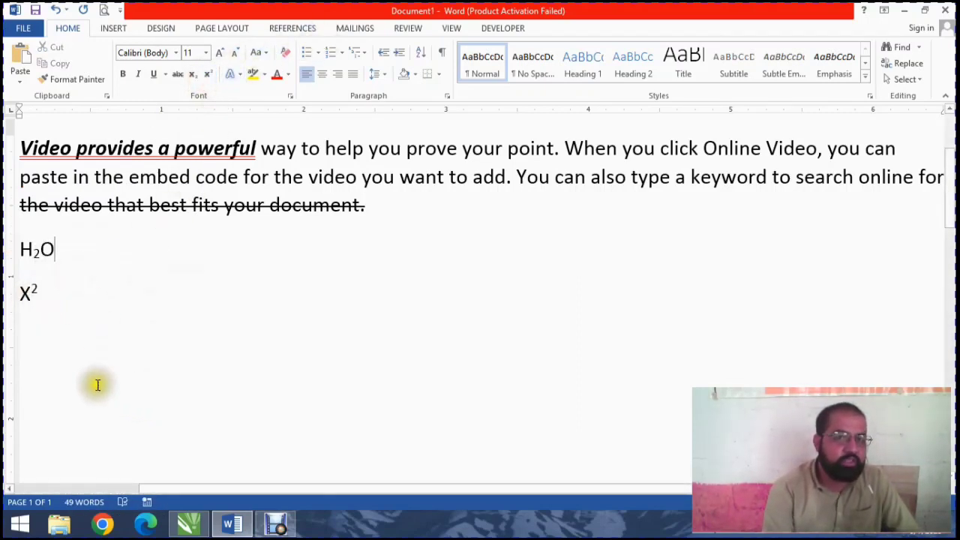
left_click(57, 311)
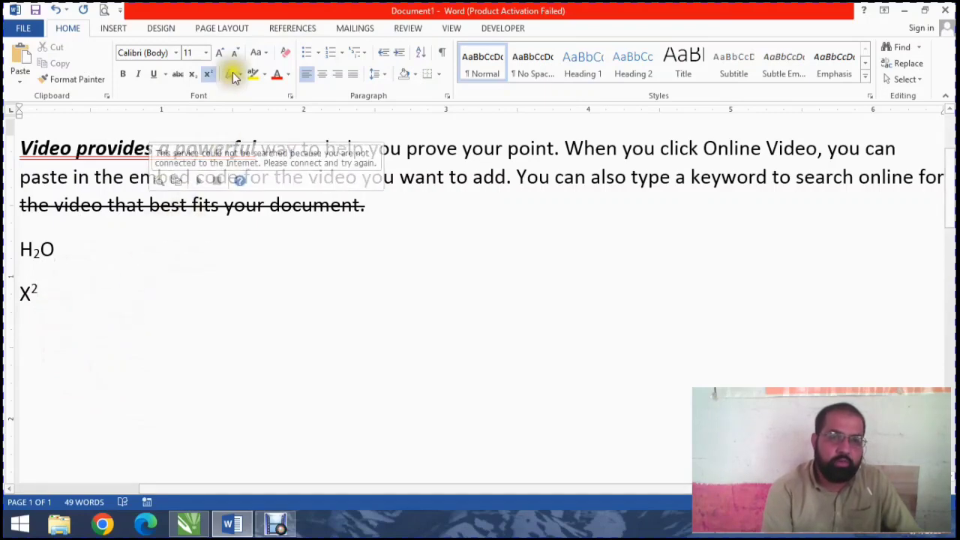
Select the whole first paragraph and give its text a red outline
left_click(382, 210)
triple_click(383, 210)
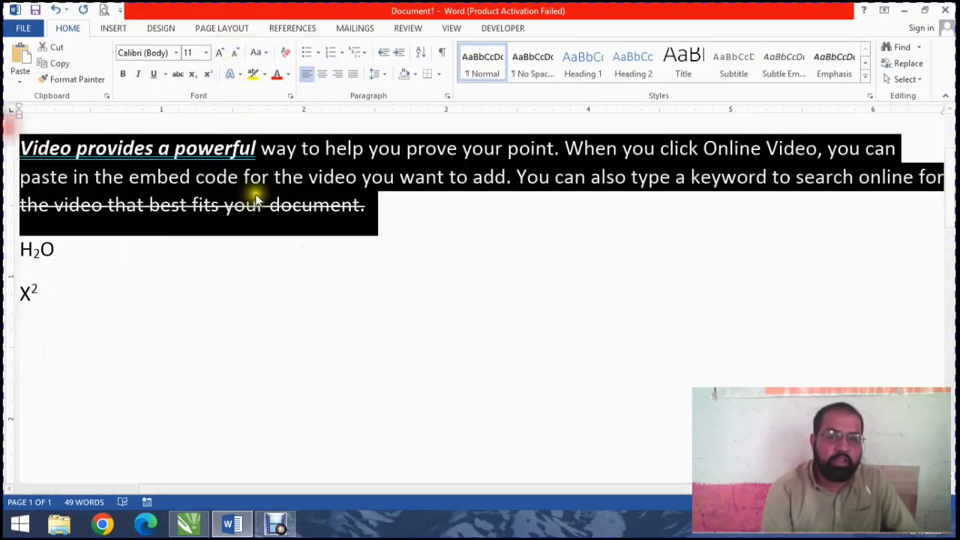
left_click(243, 78)
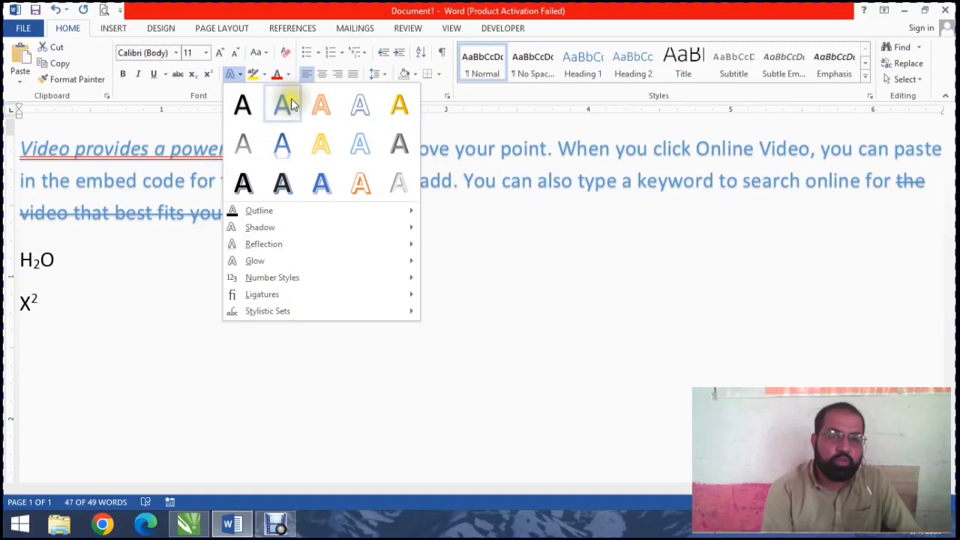
left_click(396, 107)
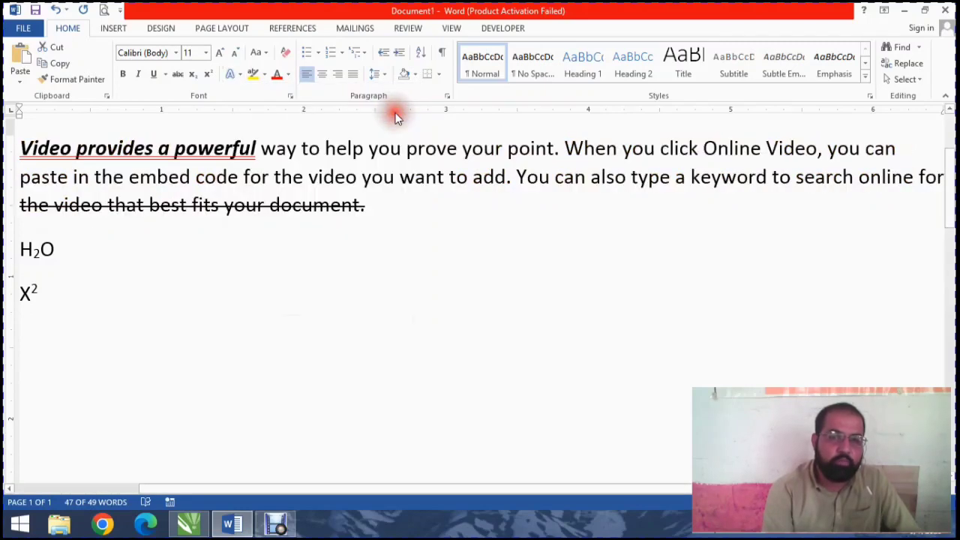
left_click(229, 79)
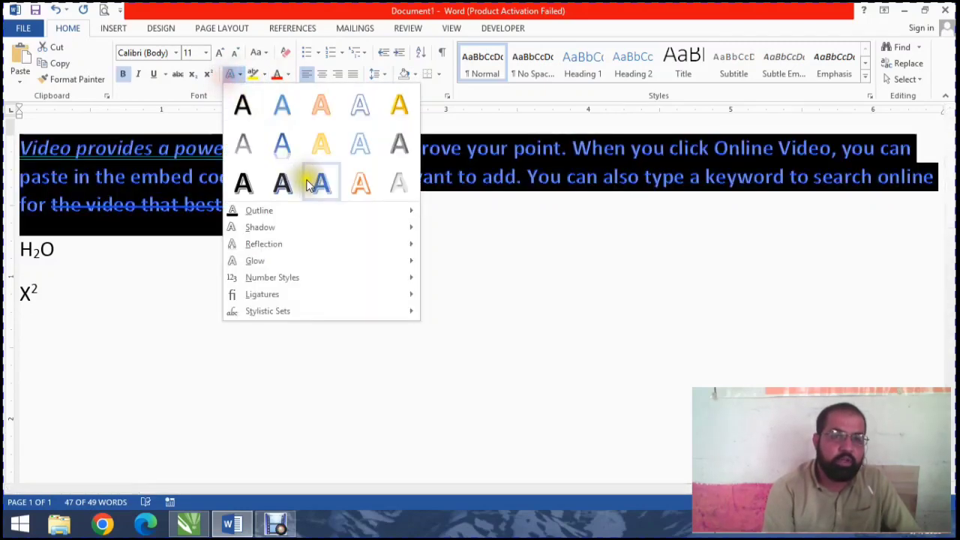
mouse_move(310, 212)
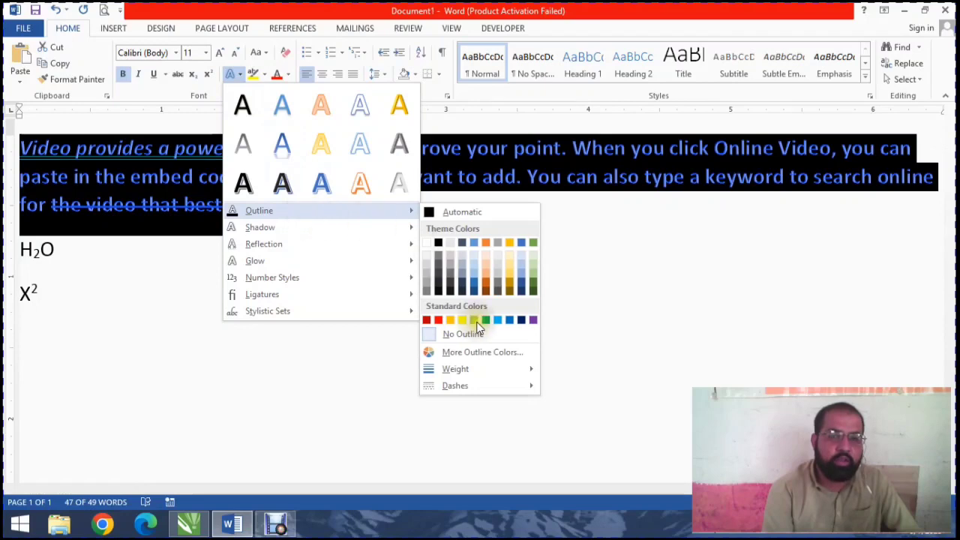
left_click(438, 321)
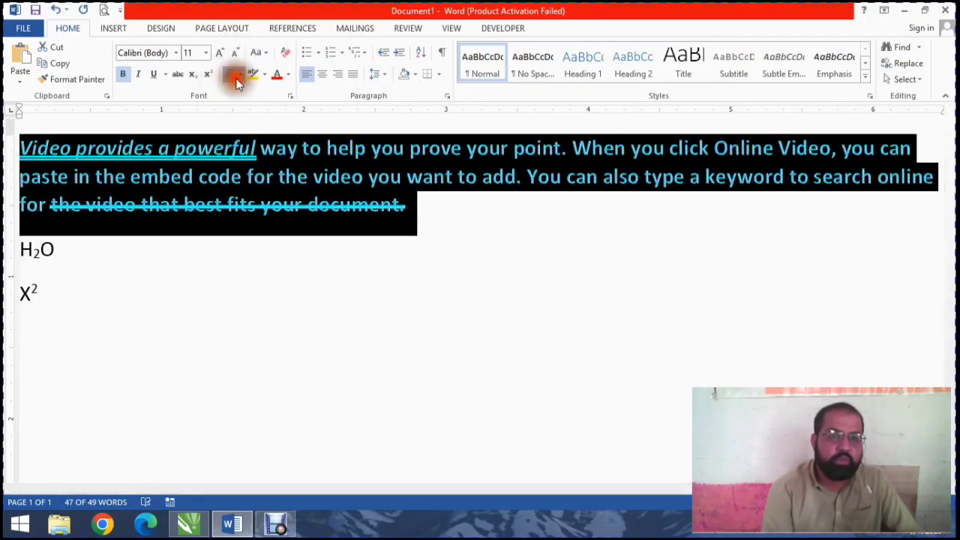
Add an outer shadow and a reflection effect to the paragraph text
left_click(236, 83)
mouse_move(311, 223)
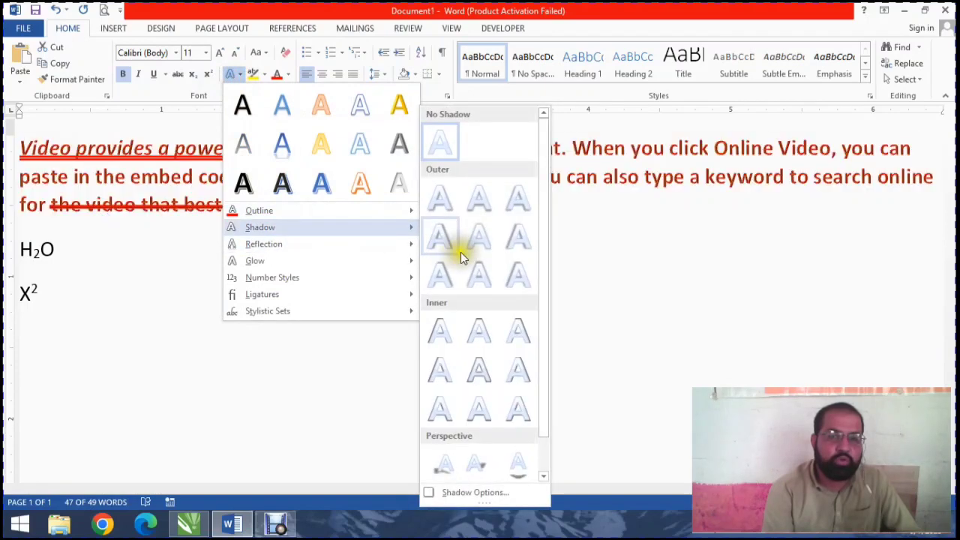
left_click(489, 242)
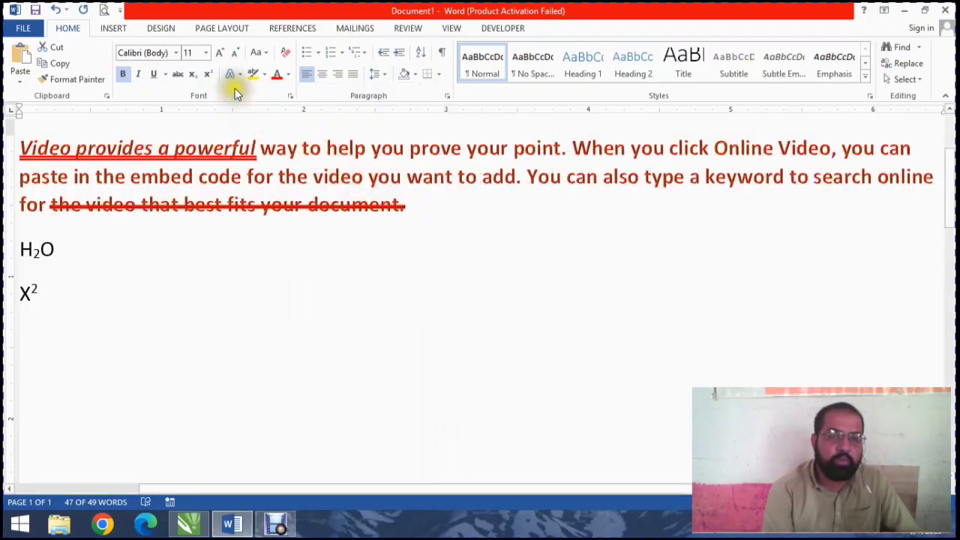
left_click(232, 73)
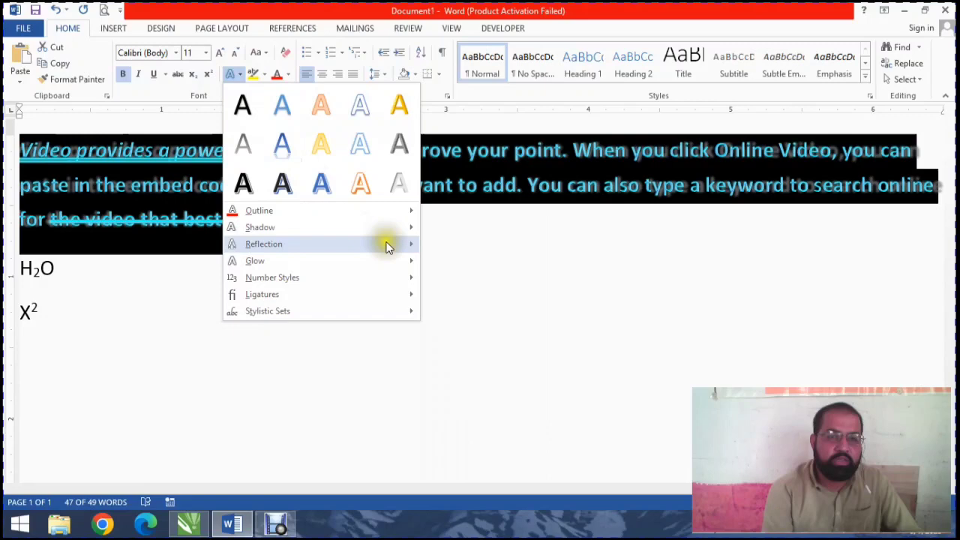
mouse_move(388, 247)
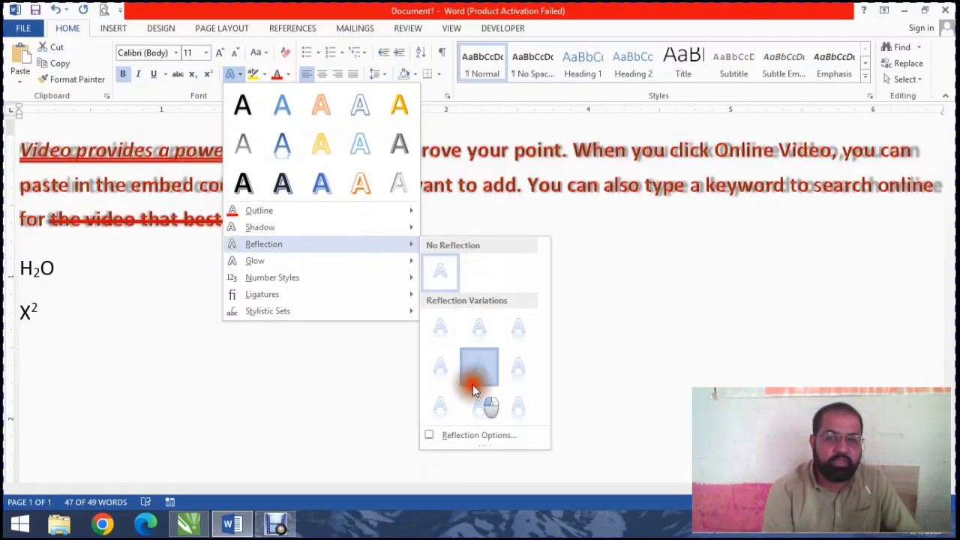
left_click(473, 389)
left_click(232, 78)
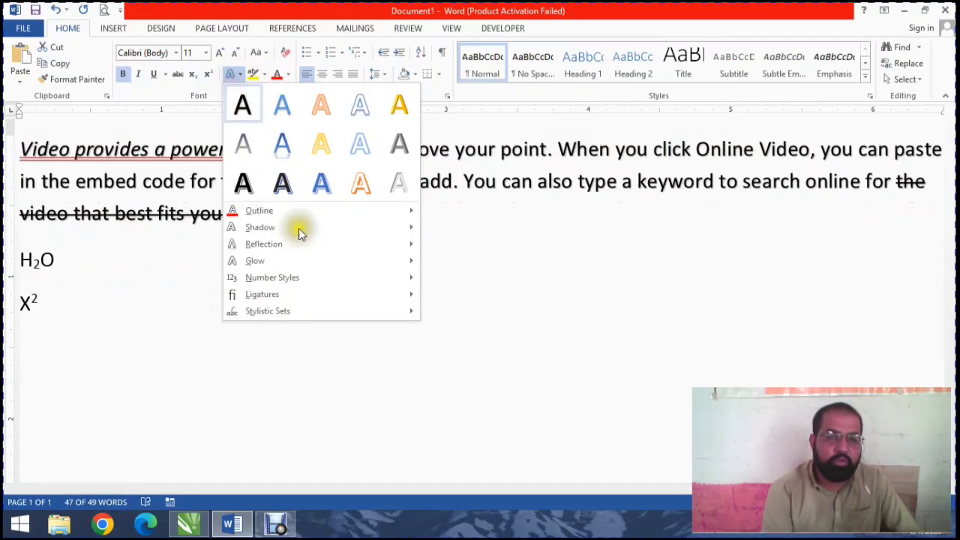
mouse_move(388, 253)
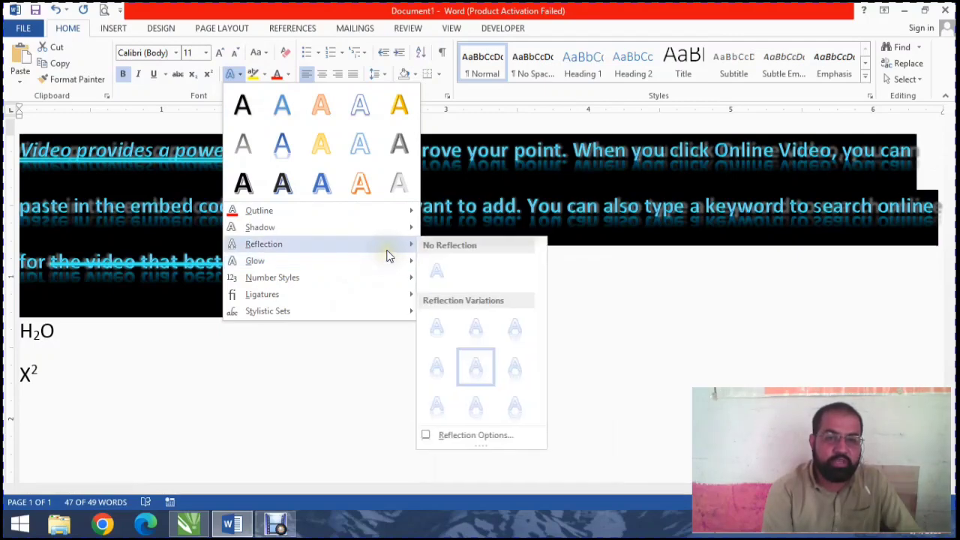
mouse_move(388, 279)
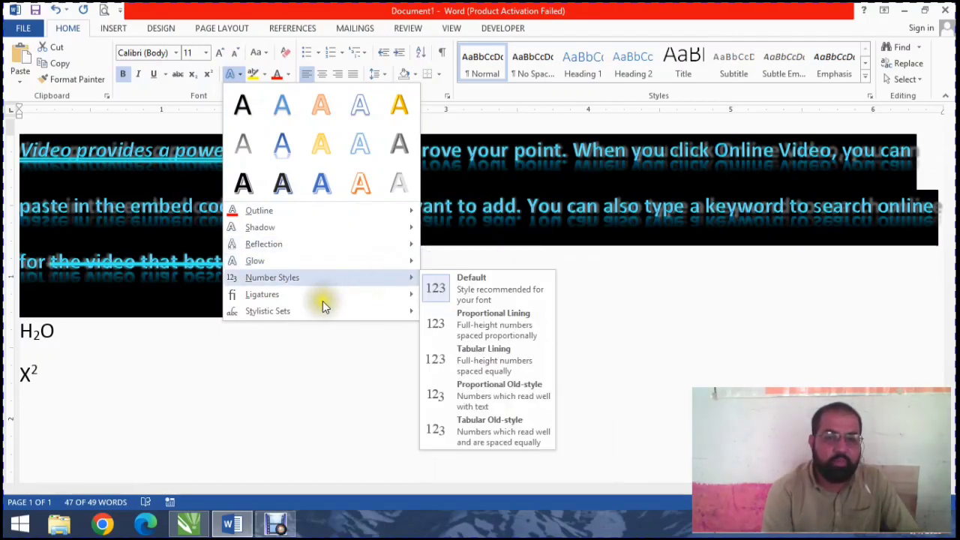
Highlight 'video you' and 'embed' in yellow and 'add. You' in blue
left_click(502, 247)
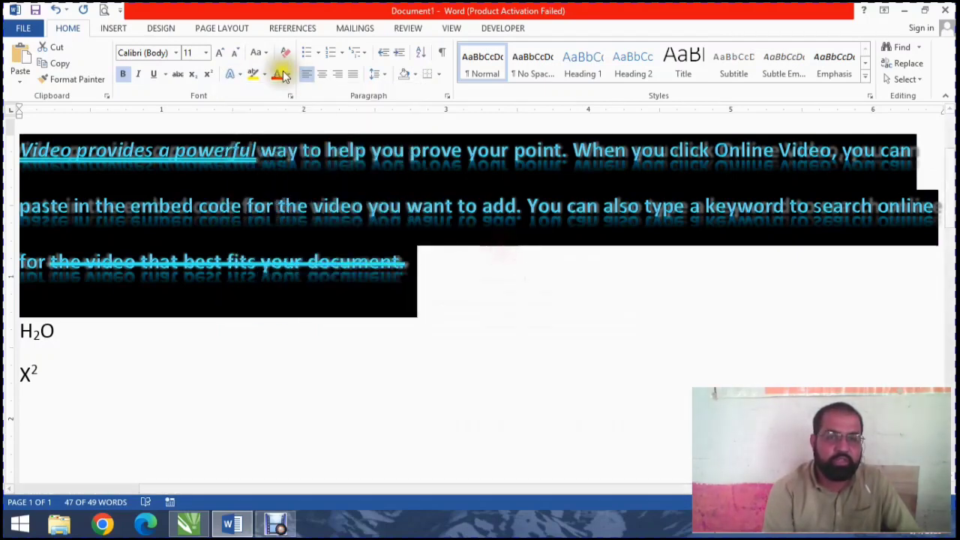
left_click(338, 306)
left_click(255, 75)
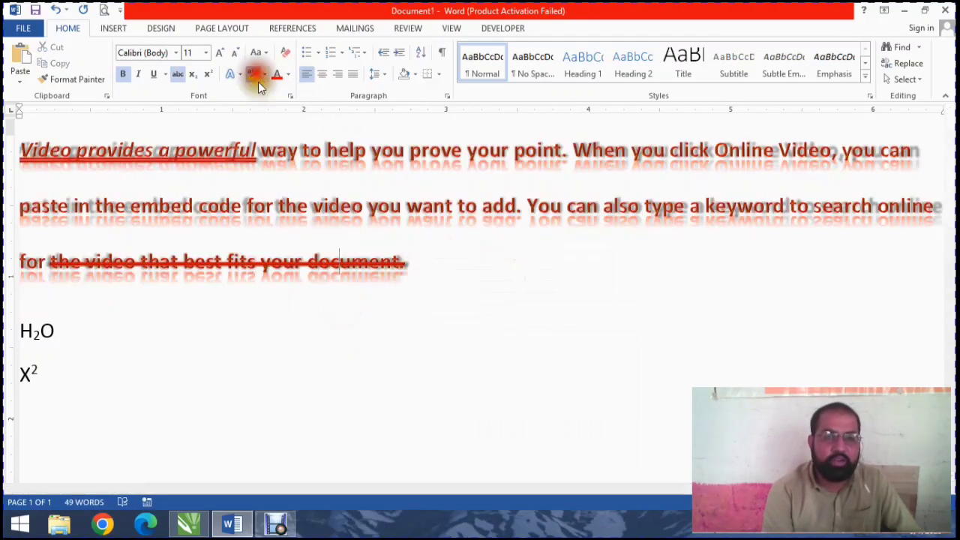
left_click_drag(399, 208, 200, 206)
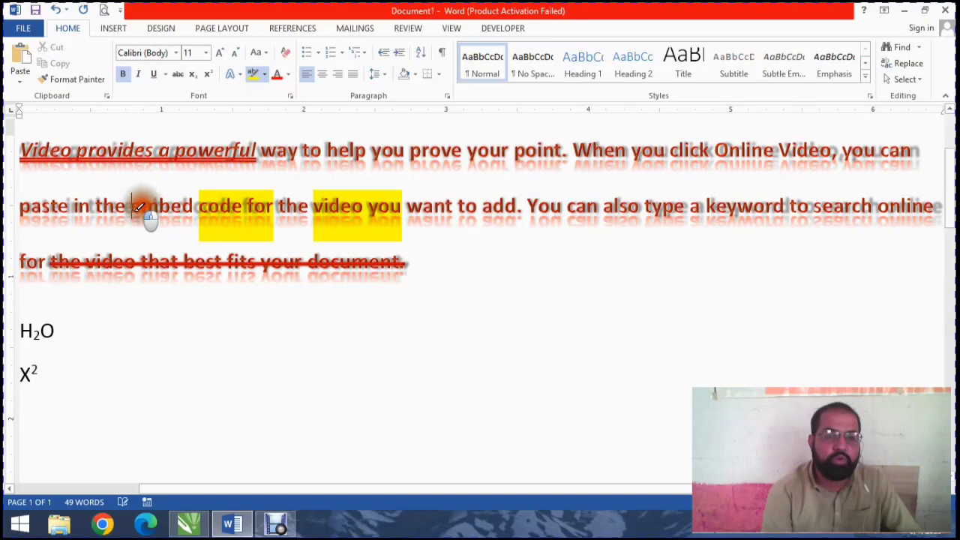
left_click_drag(133, 207, 160, 207)
left_click(263, 74)
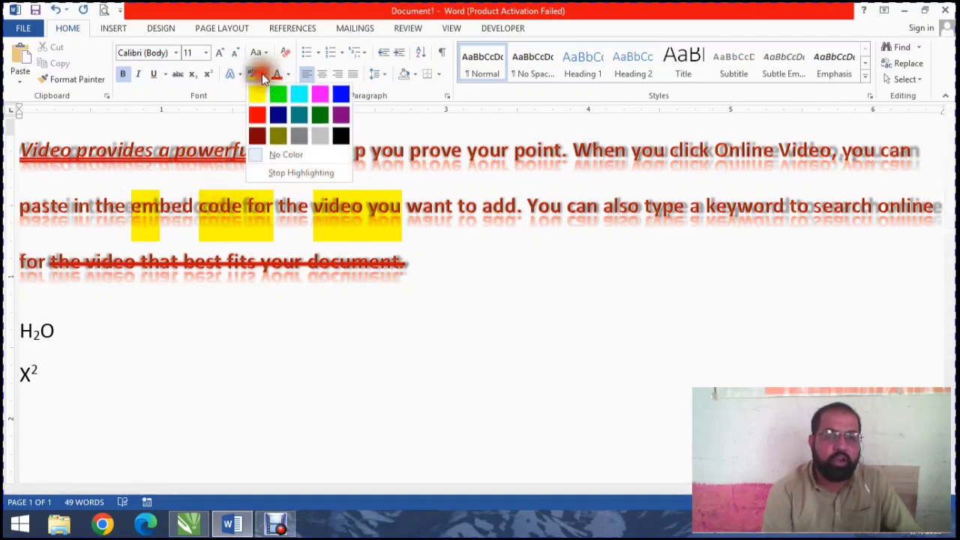
left_click(339, 100)
left_click_drag(562, 207, 482, 207)
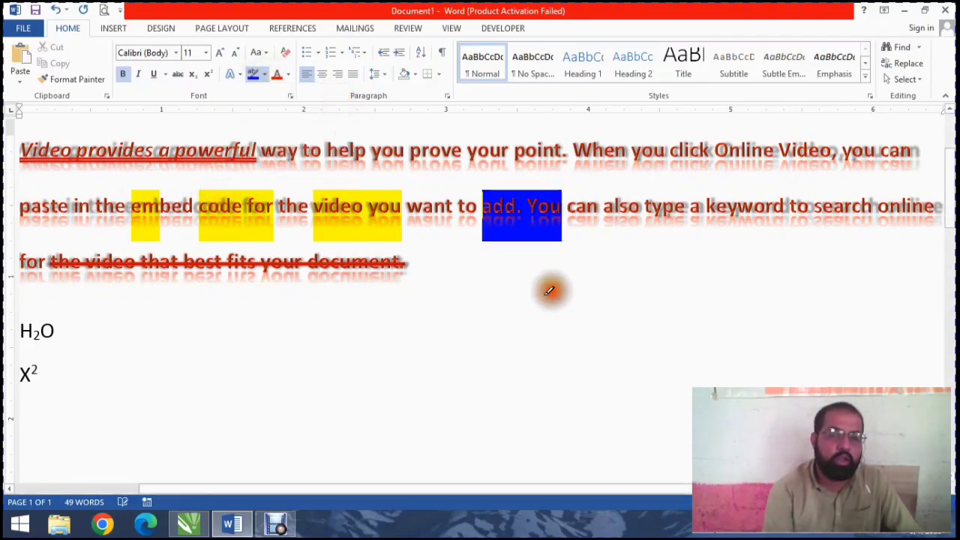
left_click(253, 74)
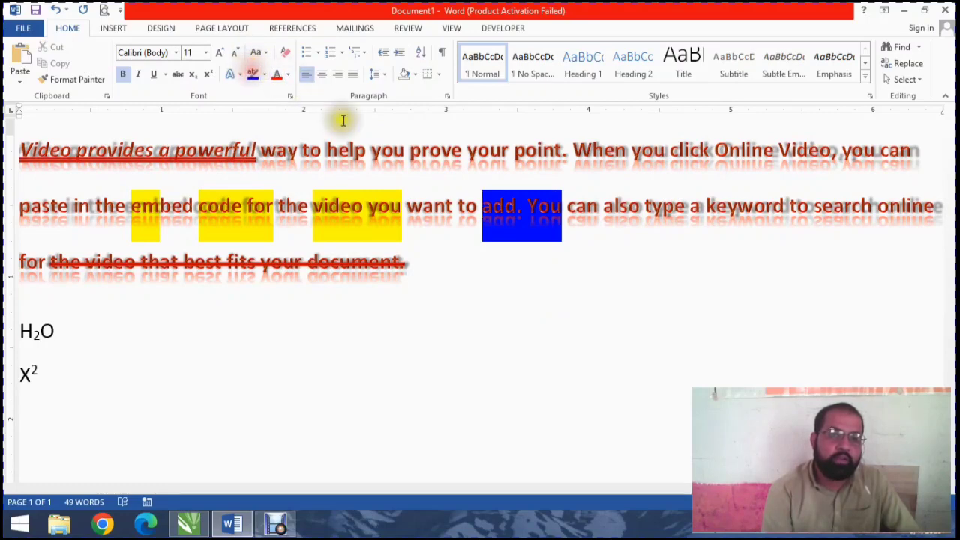
Open the font colour choices for the first nine words but cancel, leaving the colour unchanged
left_click_drag(433, 158, 60, 150)
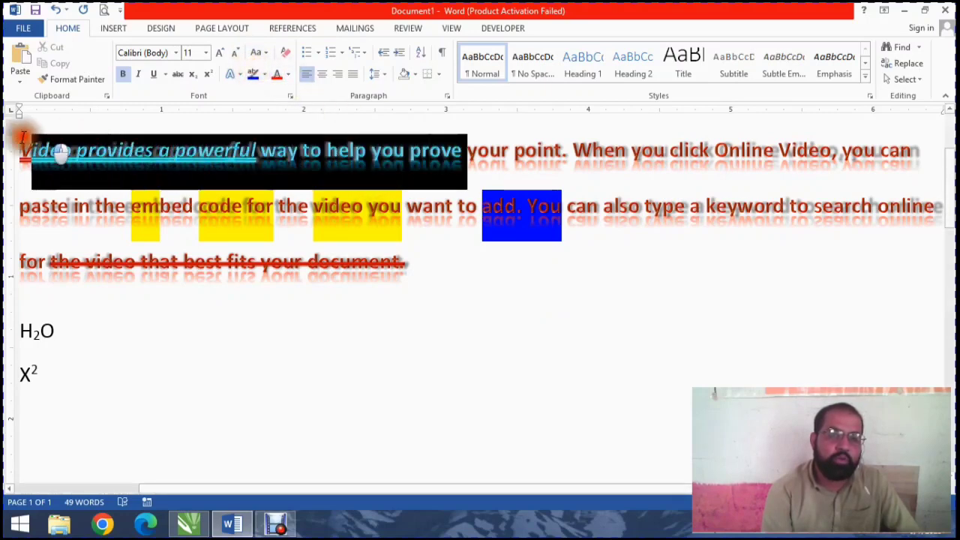
left_click(287, 76)
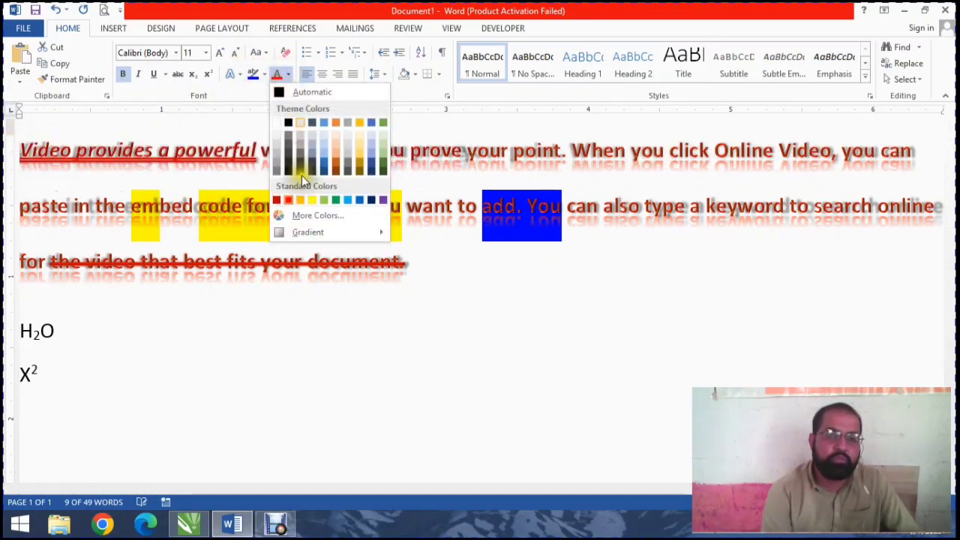
key("Escape")
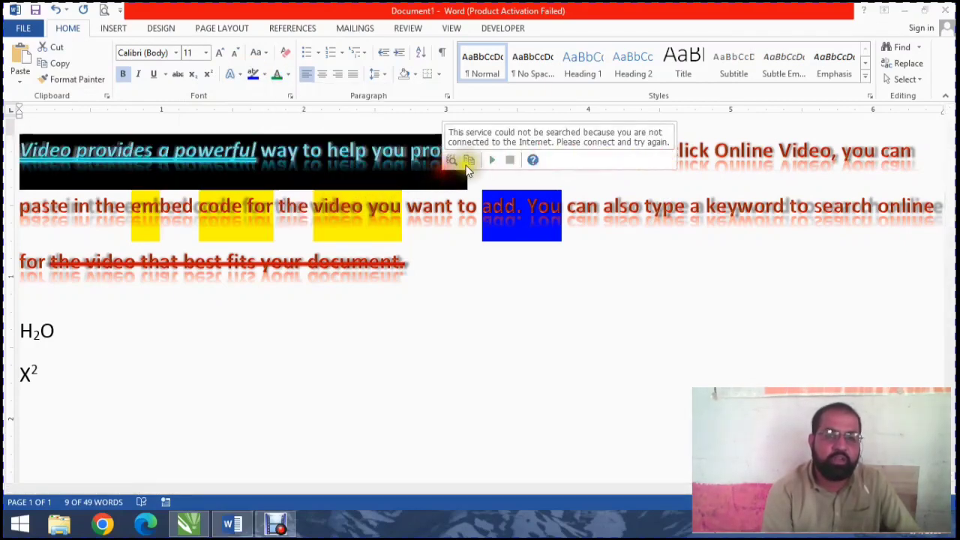
left_click(486, 171)
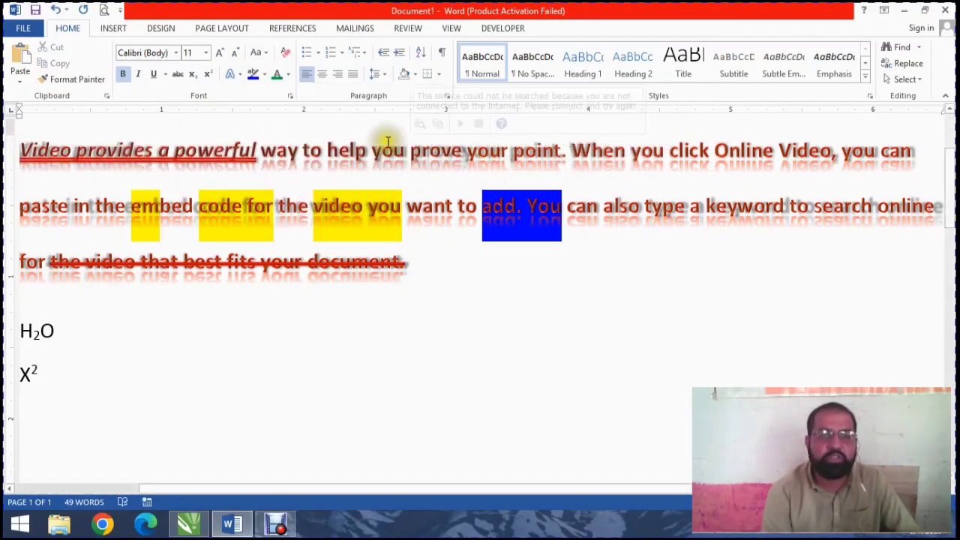
left_click(501, 258)
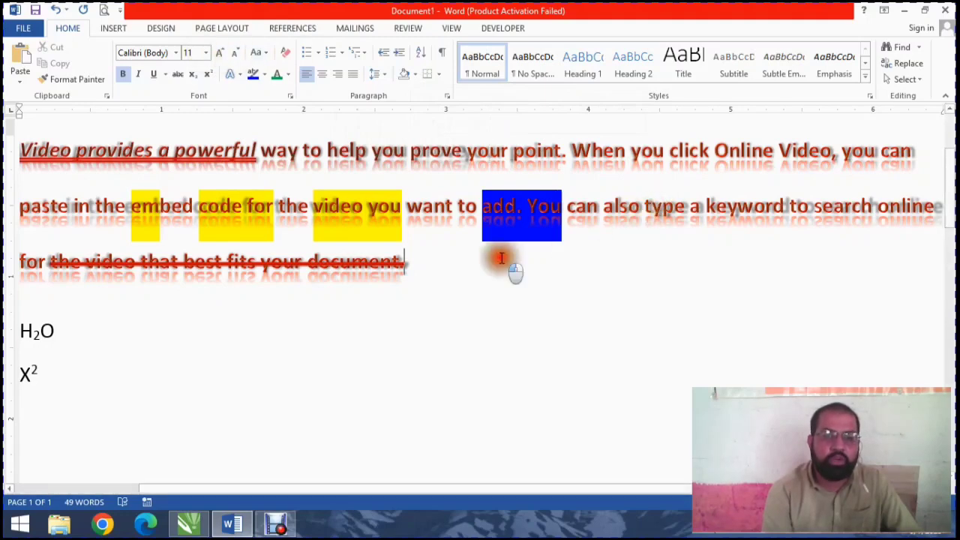
Grow and shrink 'Video provides a powerful way to help', finally setting it to 22 pt
left_click_drag(501, 258, 10, 150)
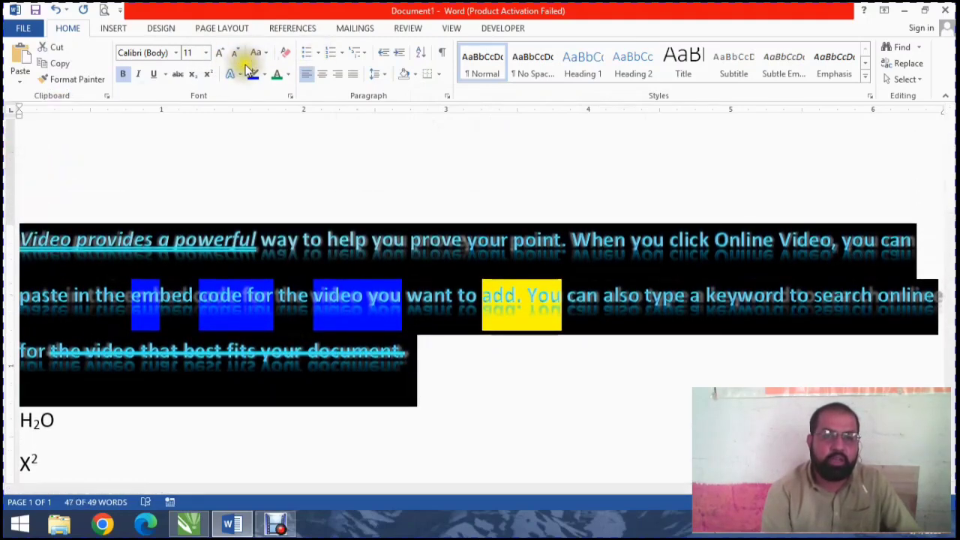
left_click_drag(367, 238, 7, 207)
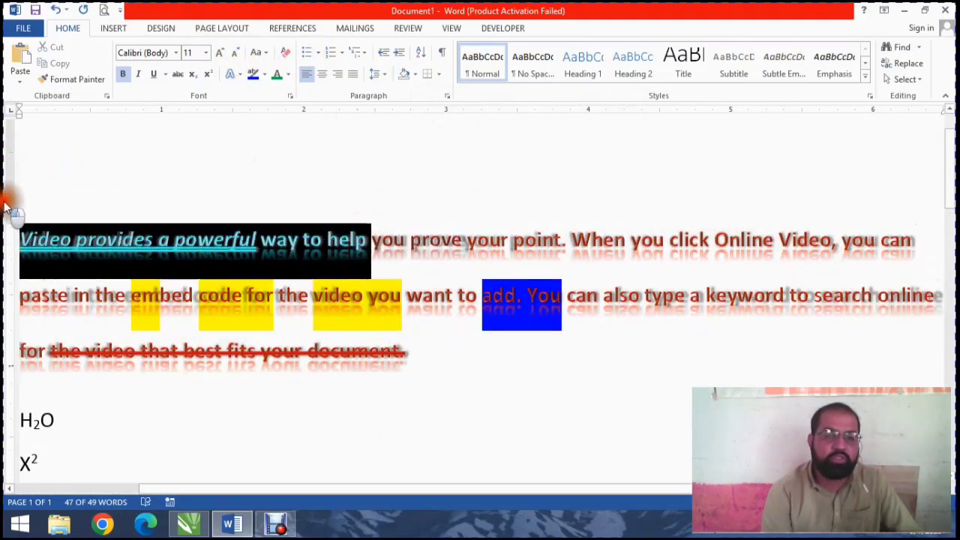
left_click(219, 53)
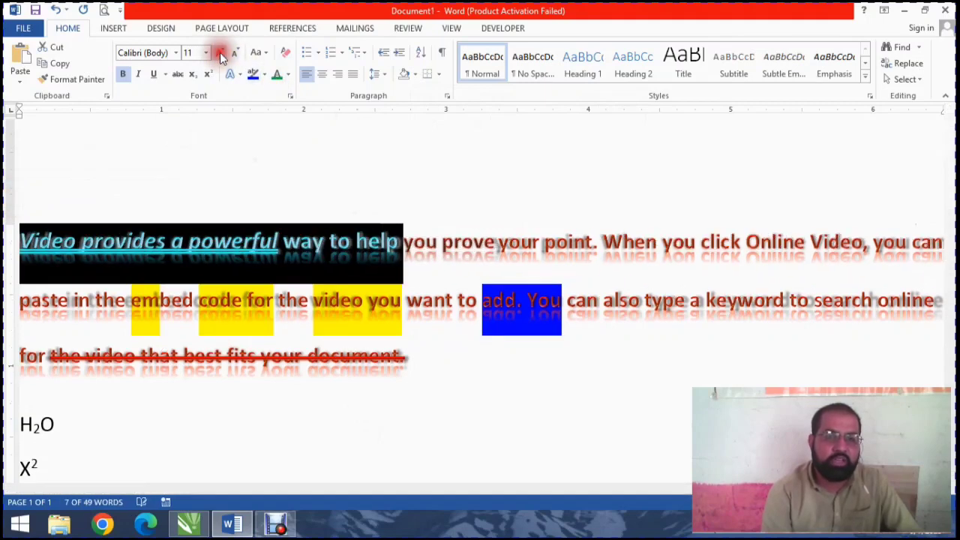
left_click(219, 52)
left_click(222, 53)
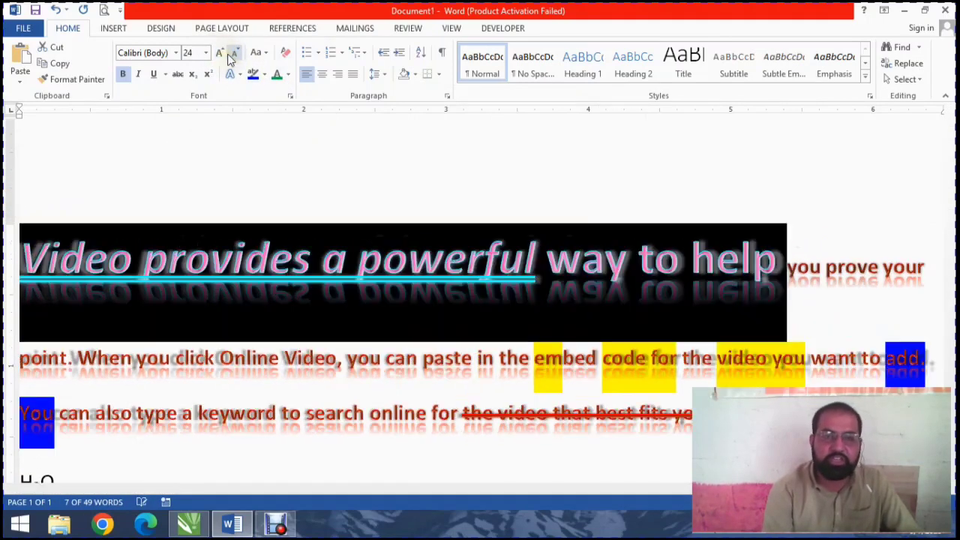
left_click(237, 53)
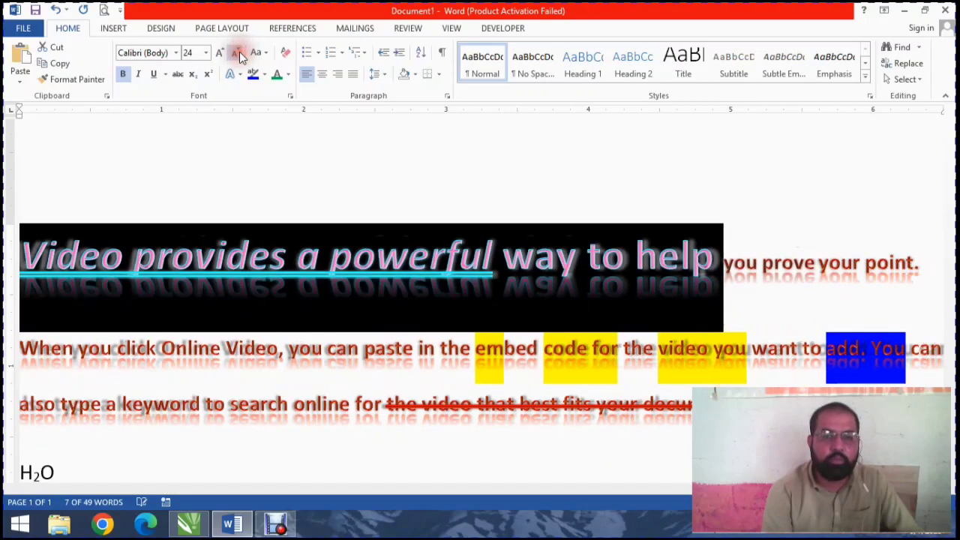
left_click(239, 51)
left_click(206, 52)
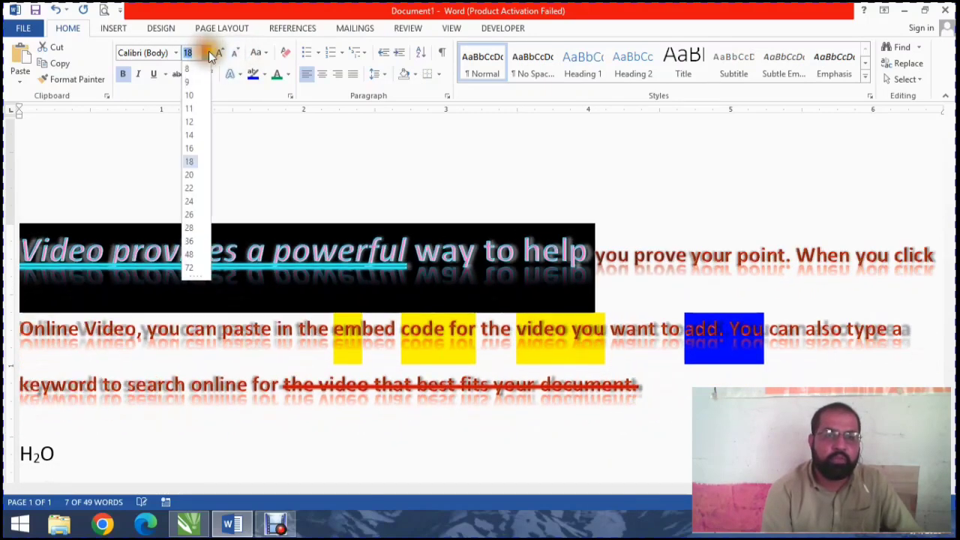
left_click(199, 190)
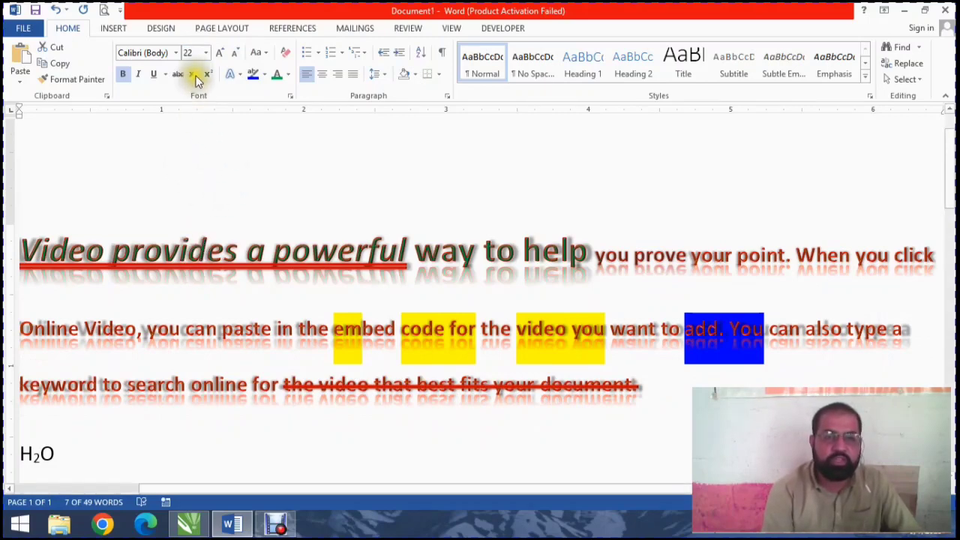
Try Adobe Caslon Pro Bold on the opening words, then settle on Berlin Sans FB
left_click(189, 50)
left_click(175, 53)
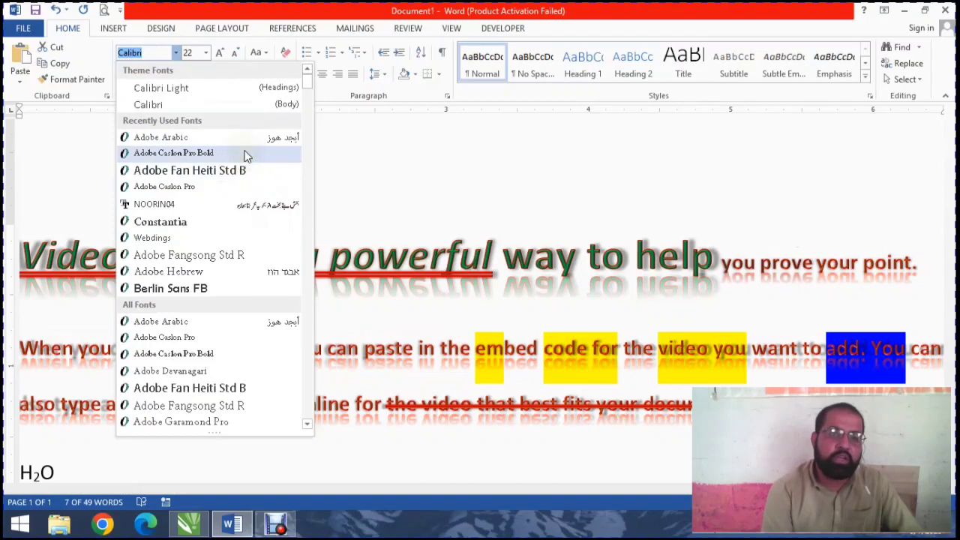
left_click(247, 154)
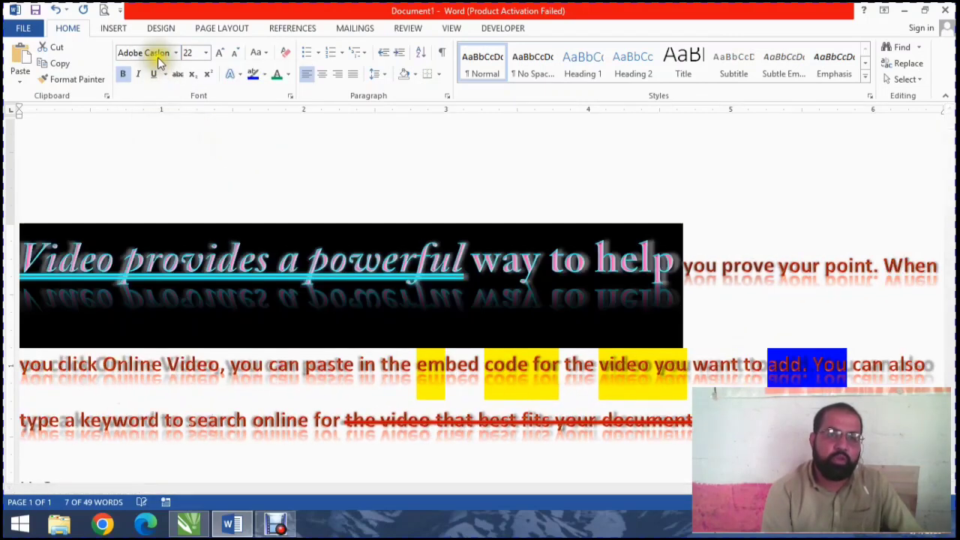
left_click(177, 53)
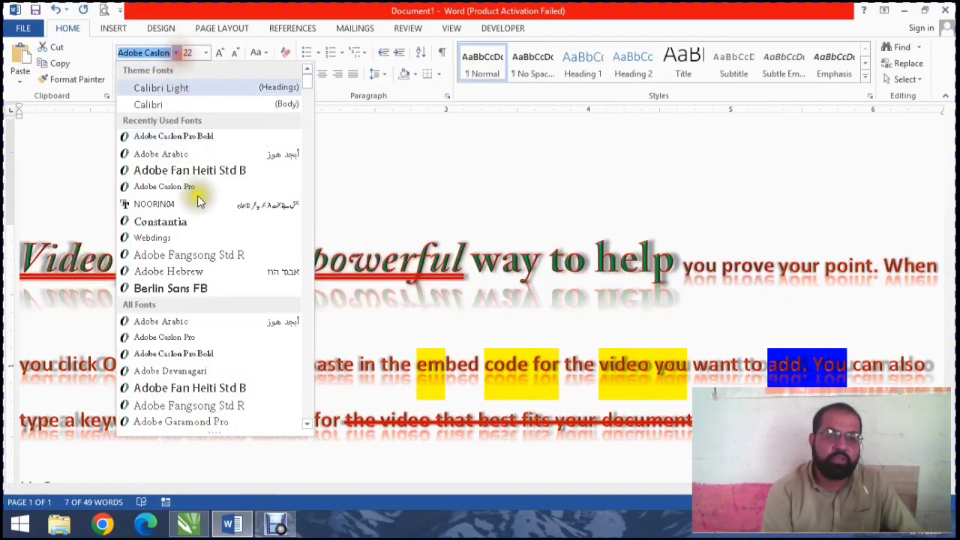
left_click(208, 291)
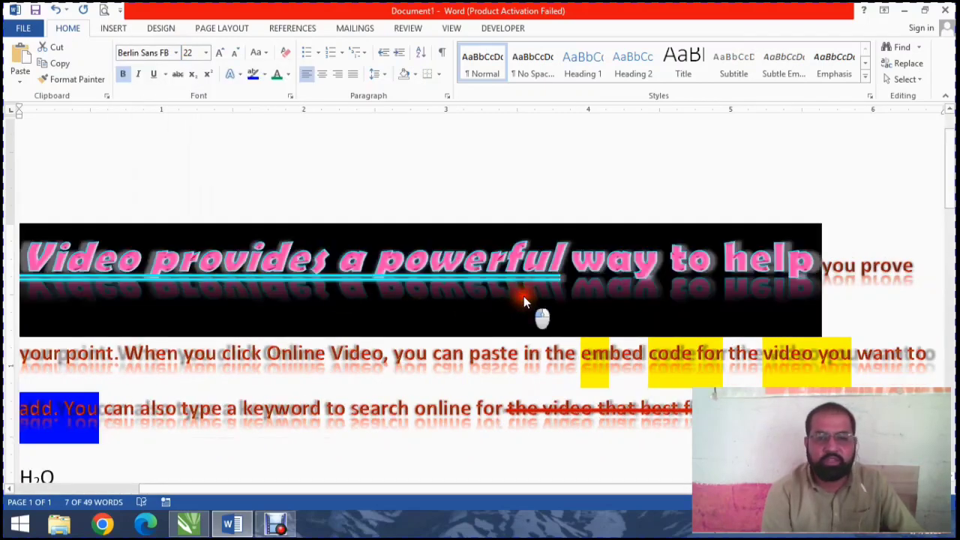
left_click(524, 300)
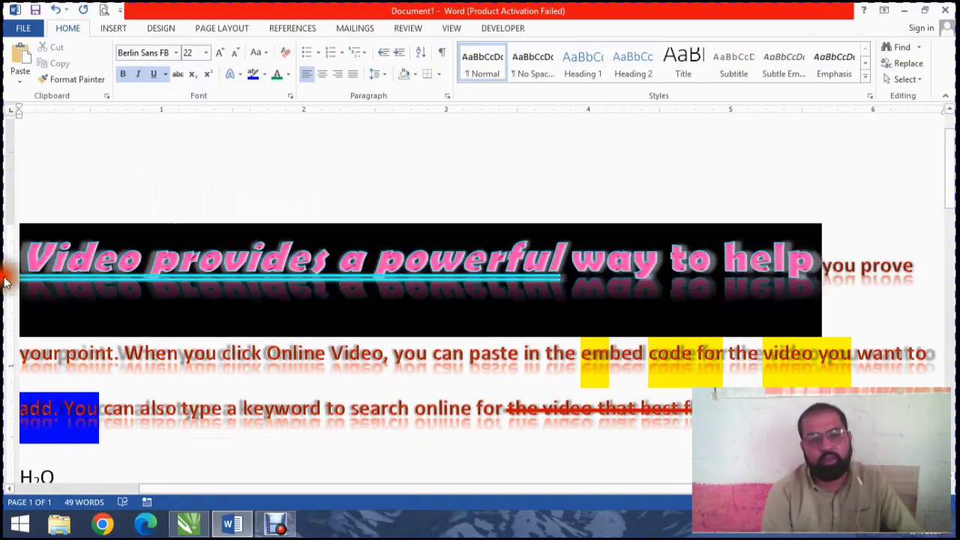
Cycle the opening words through lowercase, UPPERCASE and Capitalize Each Word, ending on tOGGLE cASE
left_click(3, 281)
left_click(262, 53)
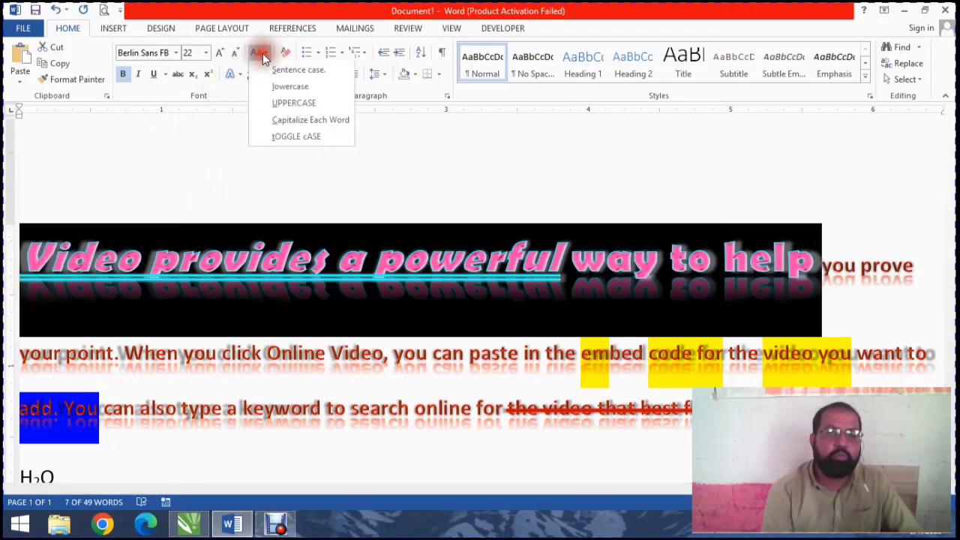
left_click(285, 86)
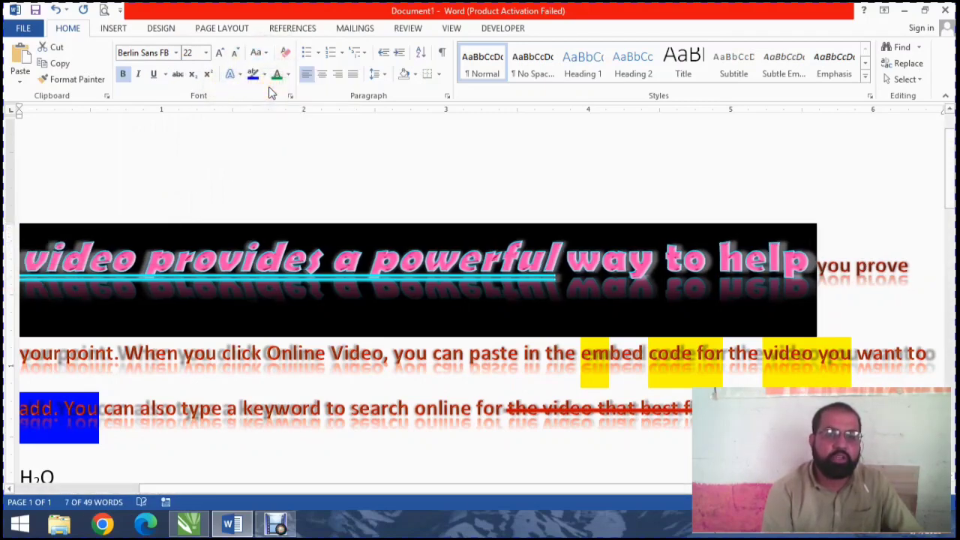
left_click(263, 53)
left_click(268, 100)
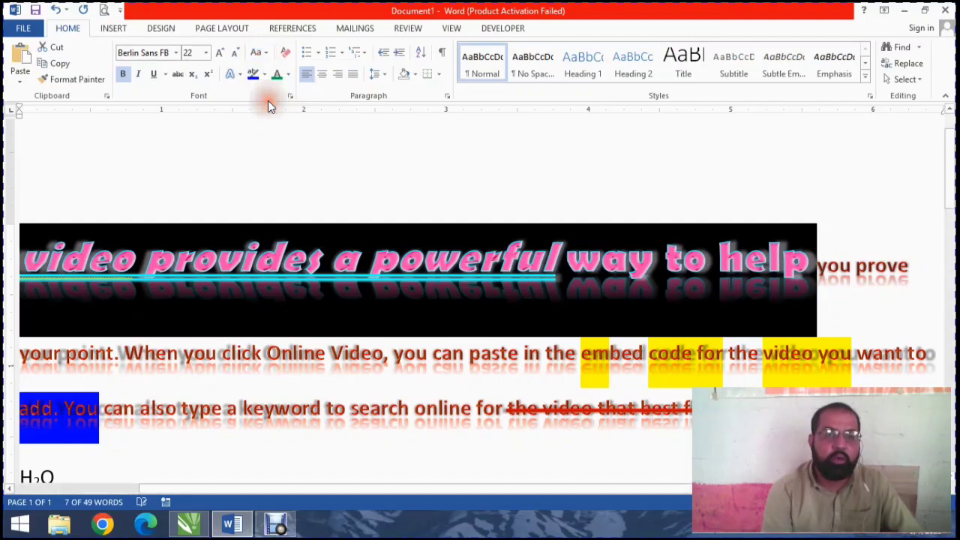
left_click(258, 53)
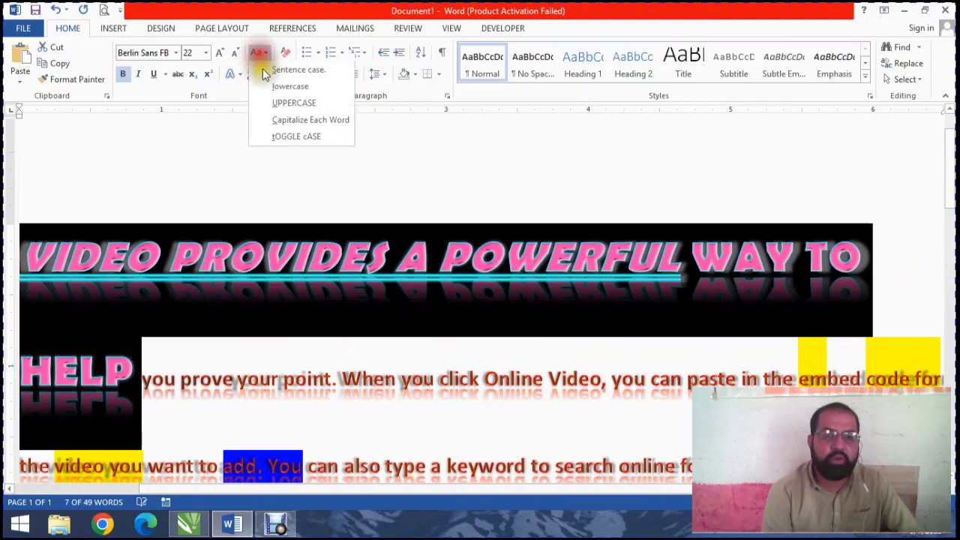
left_click(278, 122)
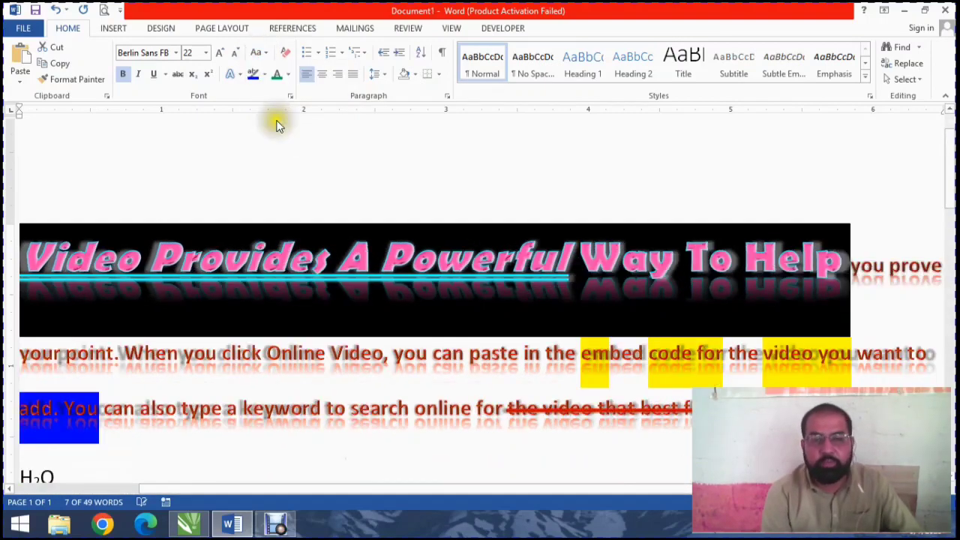
left_click(259, 52)
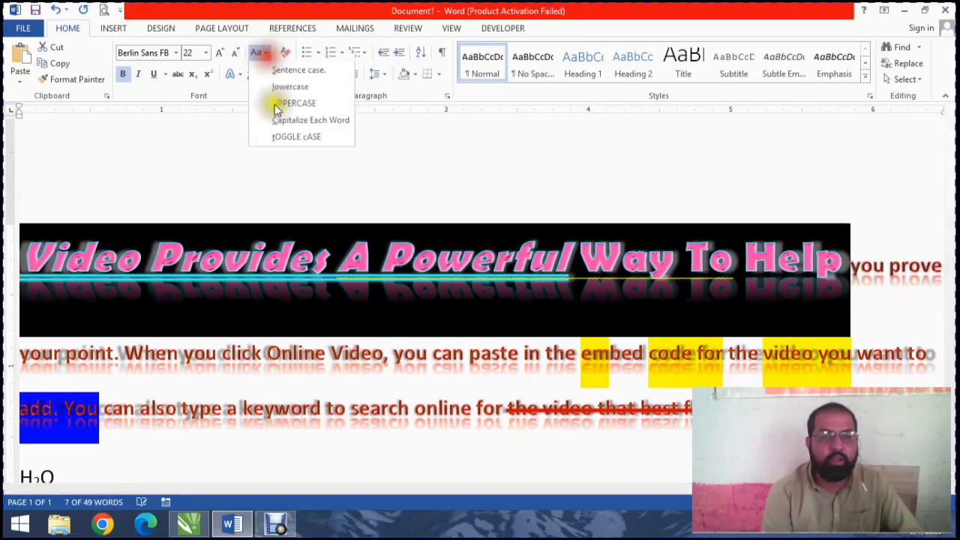
left_click(309, 133)
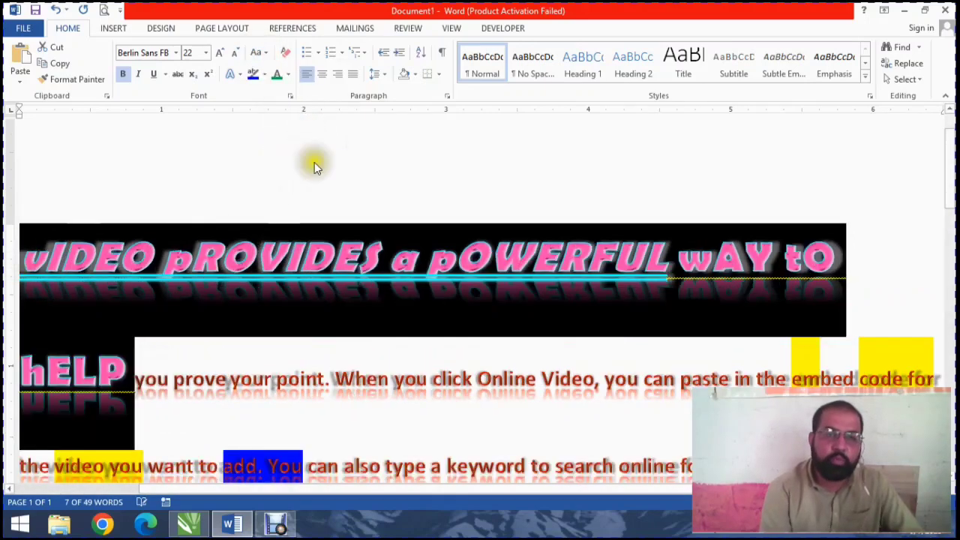